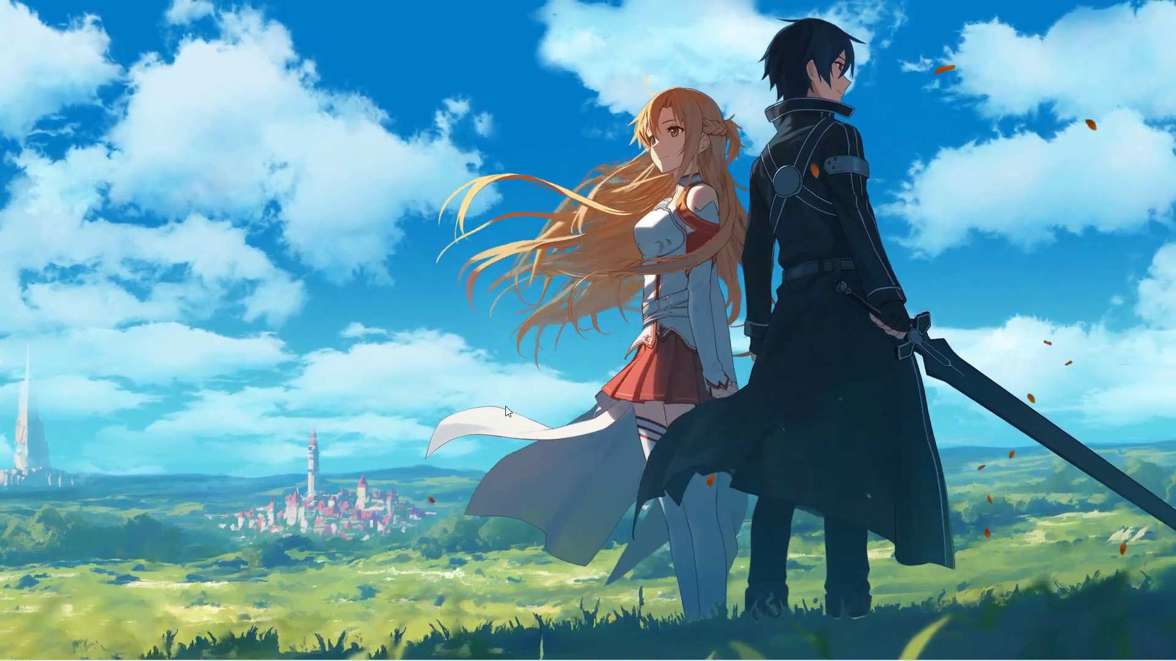
Load steamtools.net in Chrome and open the SteamTools v1.8.16 download page
{"action": "left_click", "coordinate": [251, 652]}
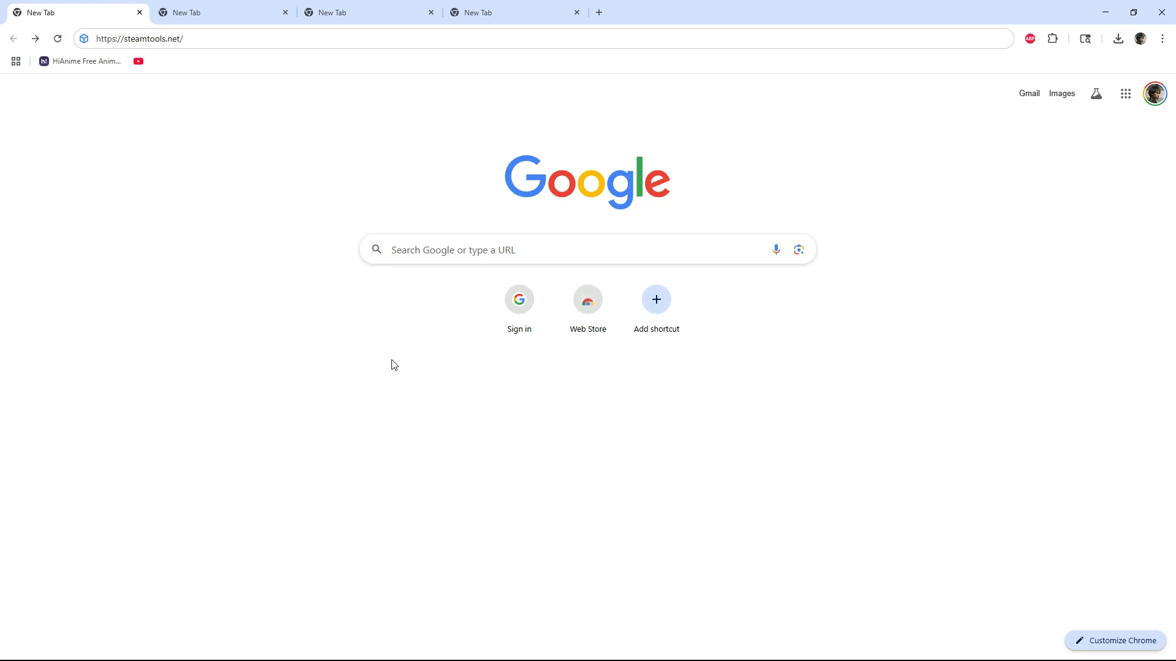
{"action": "left_click", "coordinate": [198, 41]}
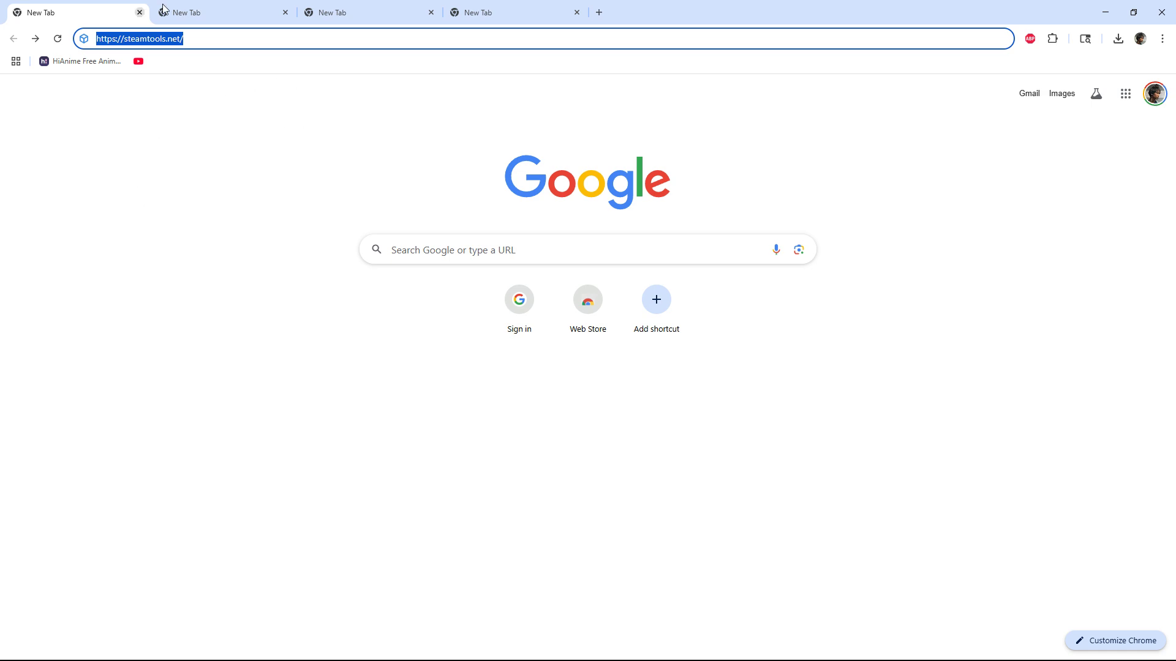
{"action": "key", "text": "Return"}
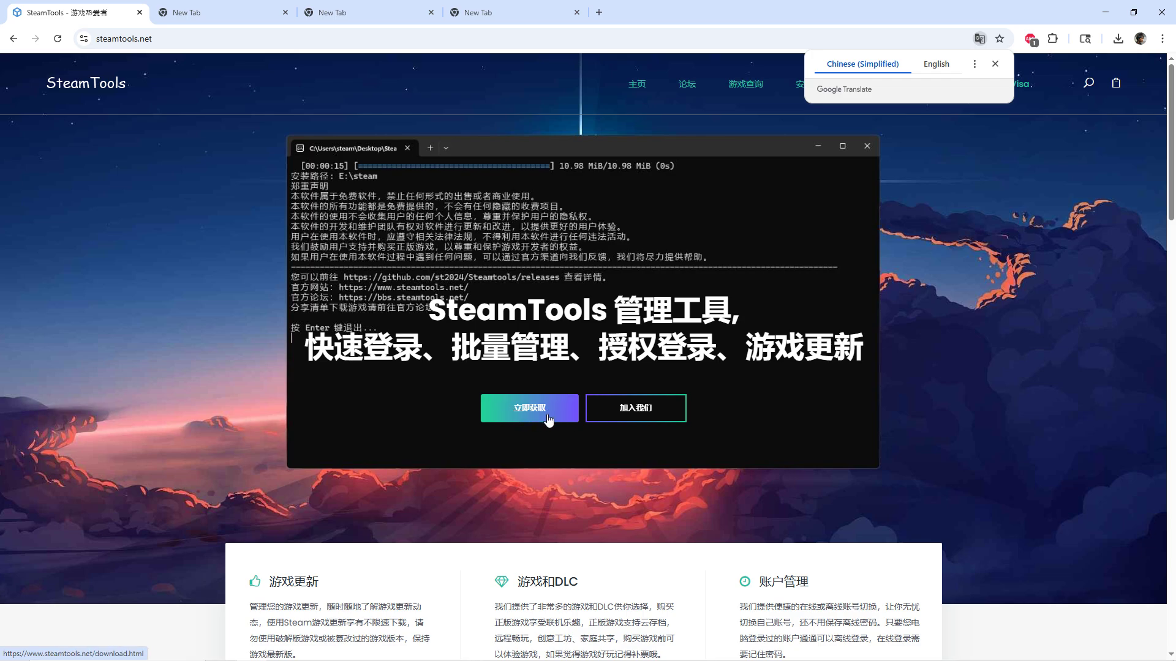
{"action": "left_click", "coordinate": [548, 420]}
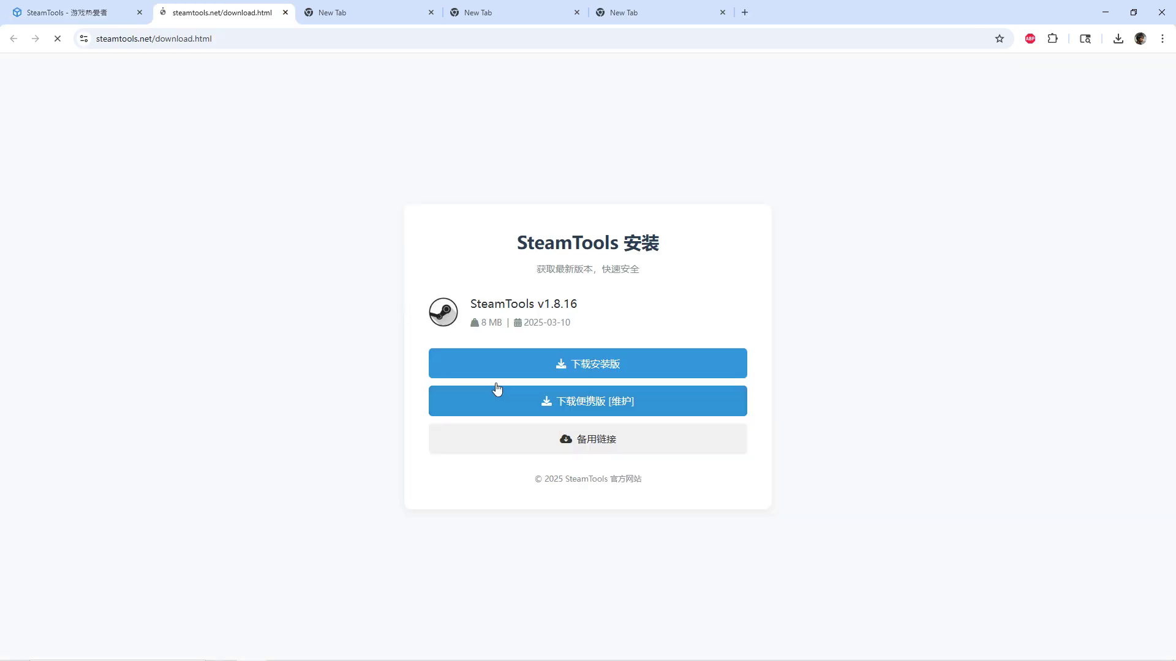
Glance at the home page tab, then bring Windows Security's protection settings forward
{"action": "left_click", "coordinate": [73, 4]}
{"action": "left_click", "coordinate": [262, 6]}
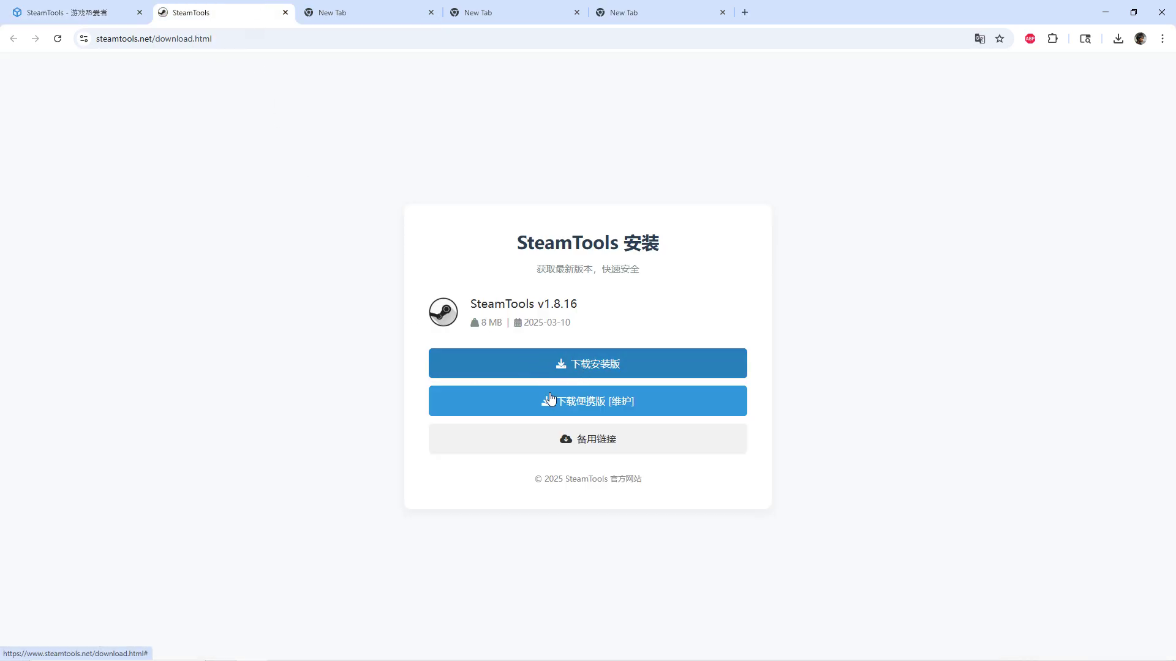
{"action": "mouse_move", "coordinate": [552, 654]}
{"action": "left_click", "coordinate": [495, 650]}
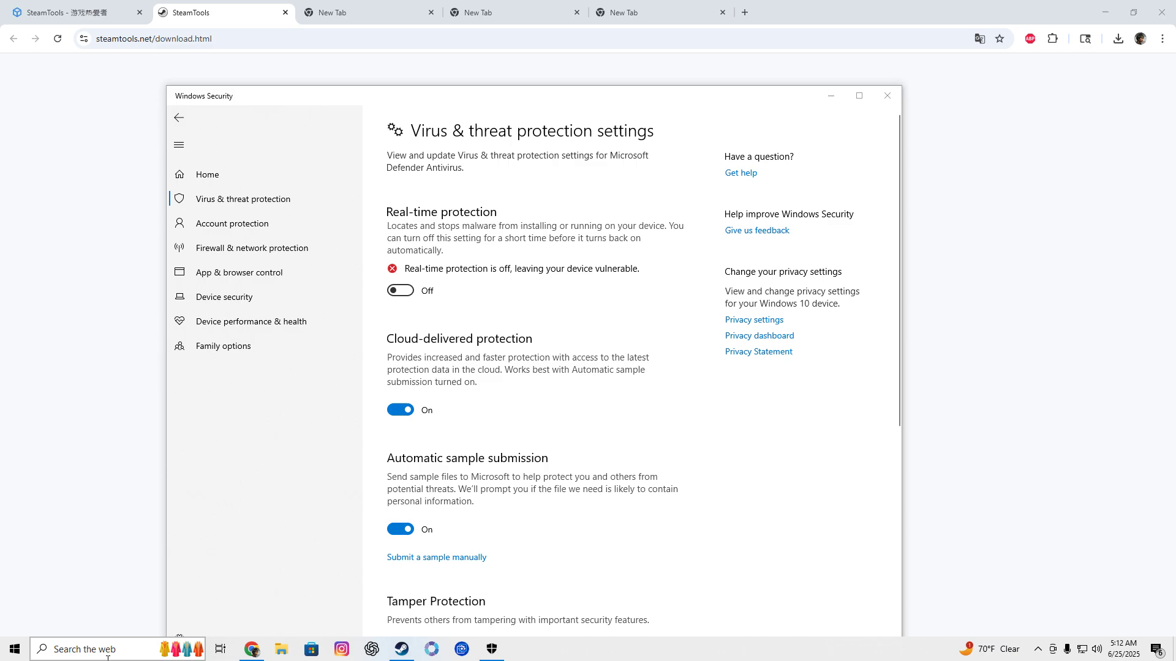
Check Virus & threat protection settings show real-time protection Off, then return to Chrome
{"action": "left_click", "coordinate": [107, 659]}
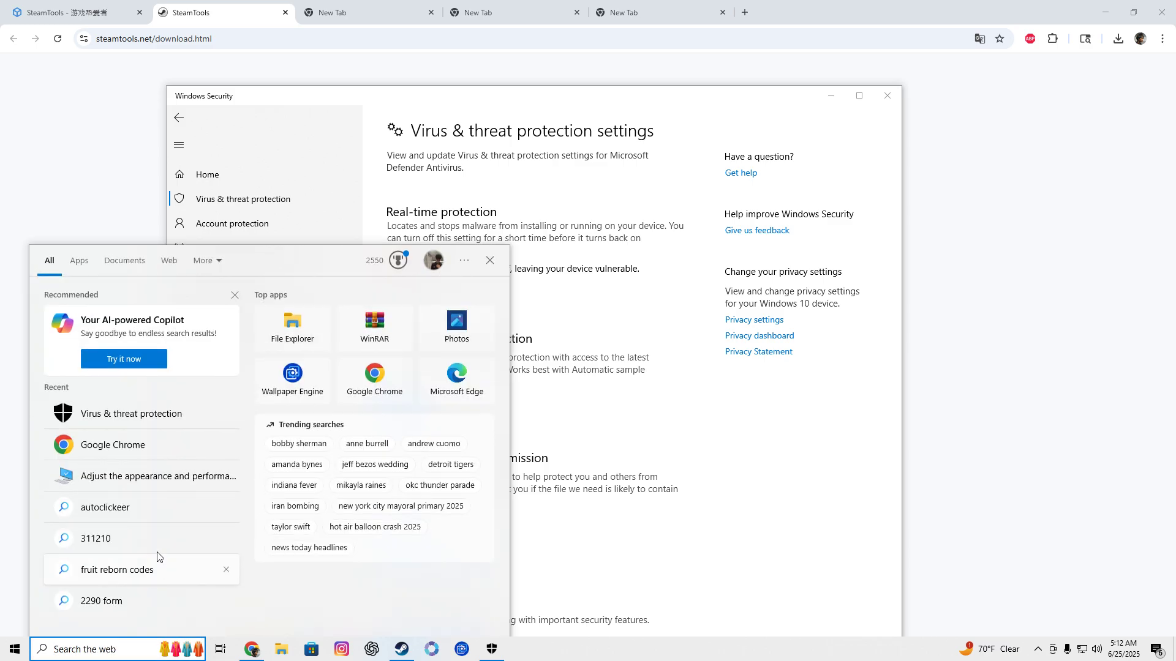
{"action": "left_click", "coordinate": [139, 421]}
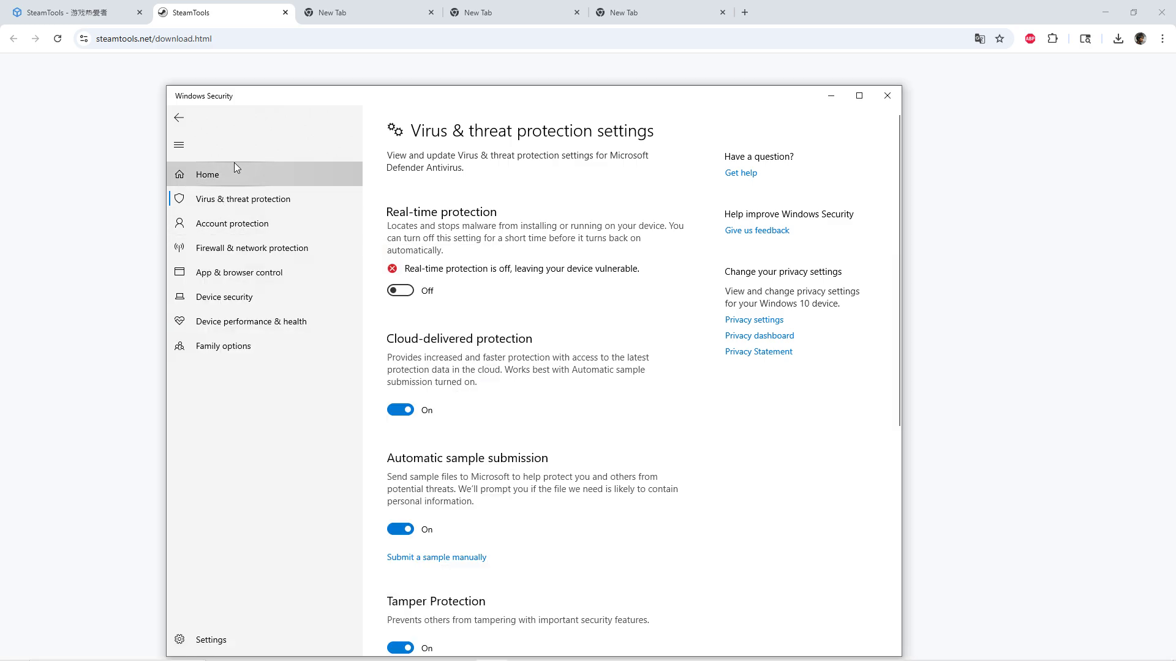
{"action": "left_click", "coordinate": [230, 175]}
{"action": "left_click", "coordinate": [470, 258]}
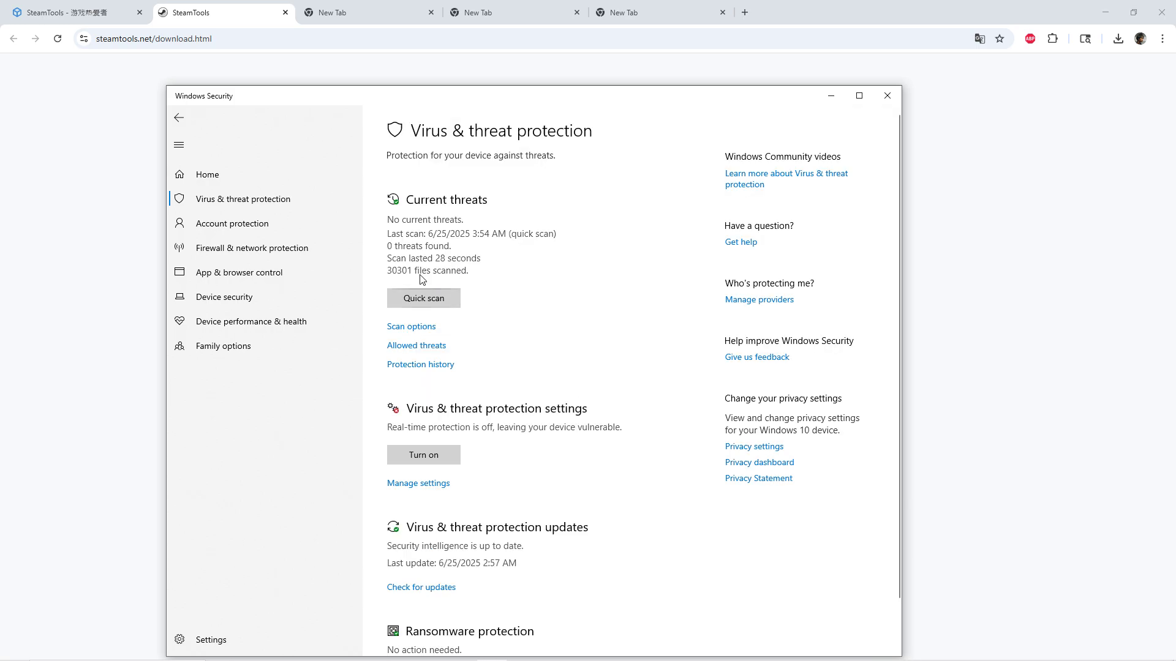
{"action": "left_click", "coordinate": [421, 484]}
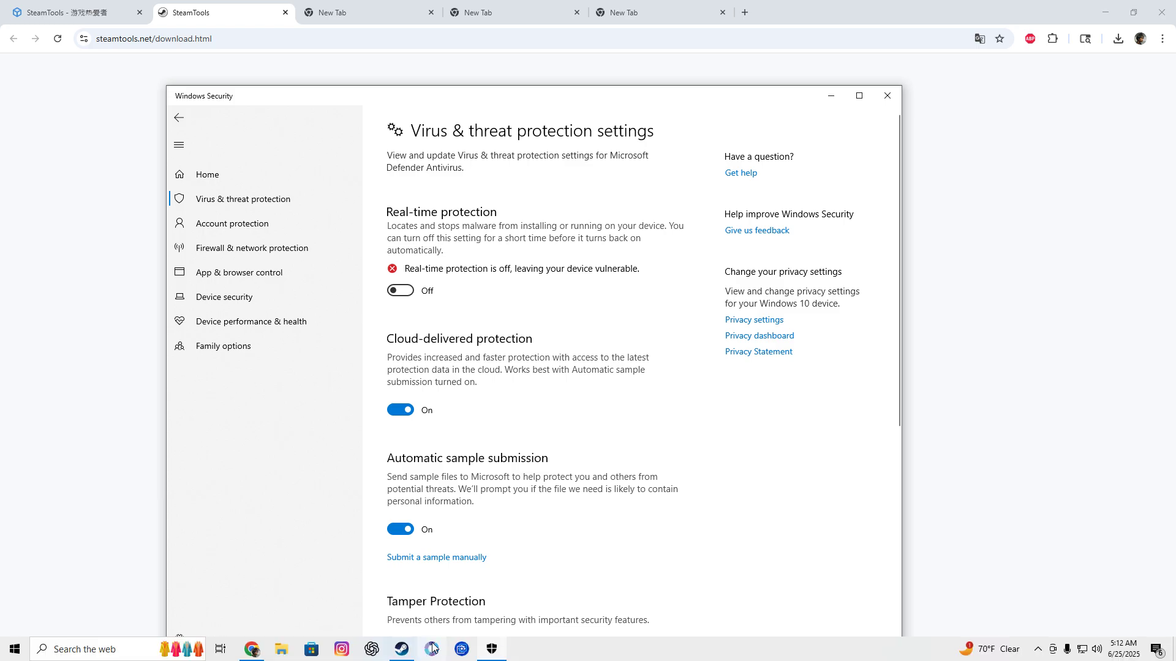
{"action": "mouse_move", "coordinate": [490, 645]}
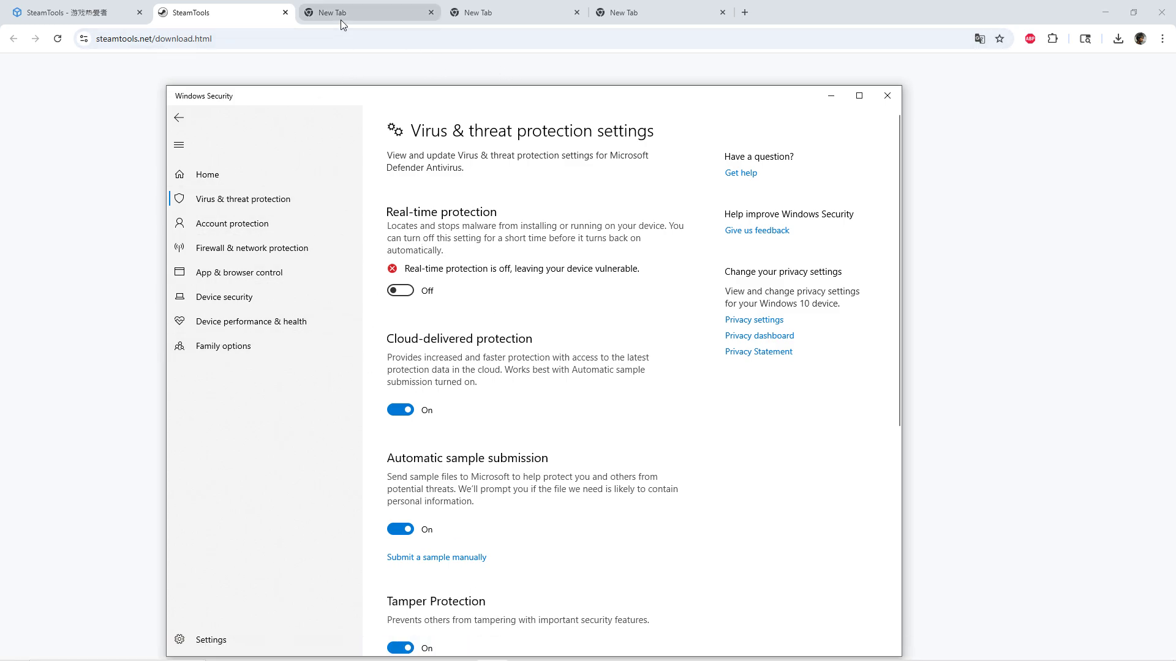
{"action": "left_click", "coordinate": [348, 72]}
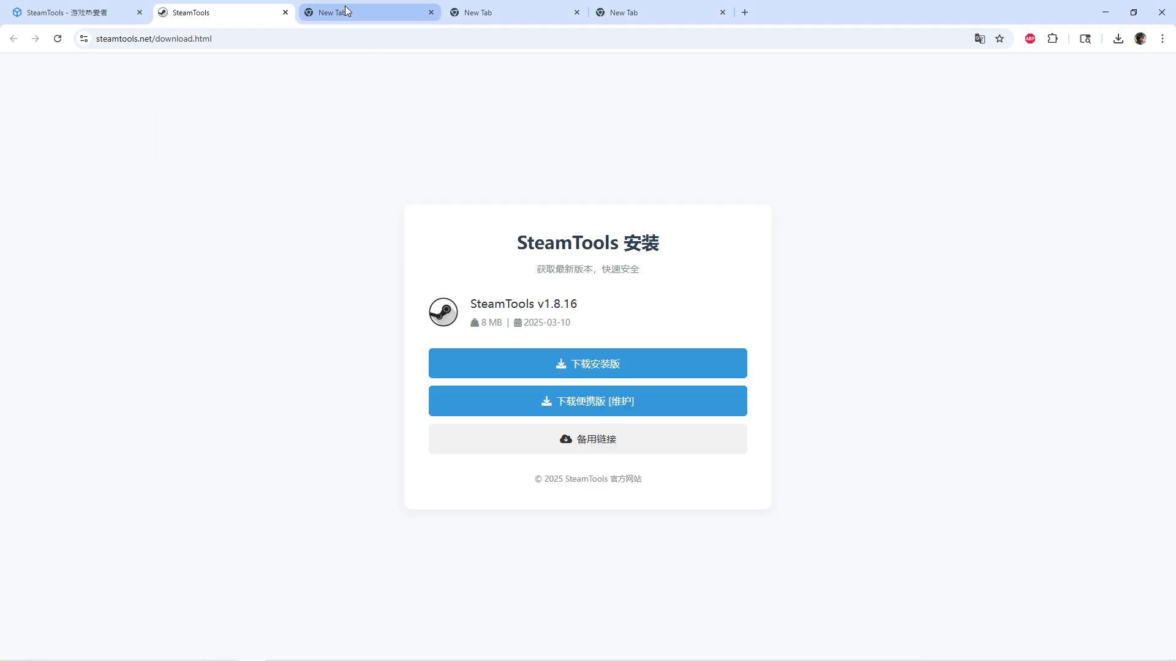
Start downloading st-setup-1.8.16.exe with the 下载安装版 button on the SteamTools tab
{"action": "left_click", "coordinate": [325, 13]}
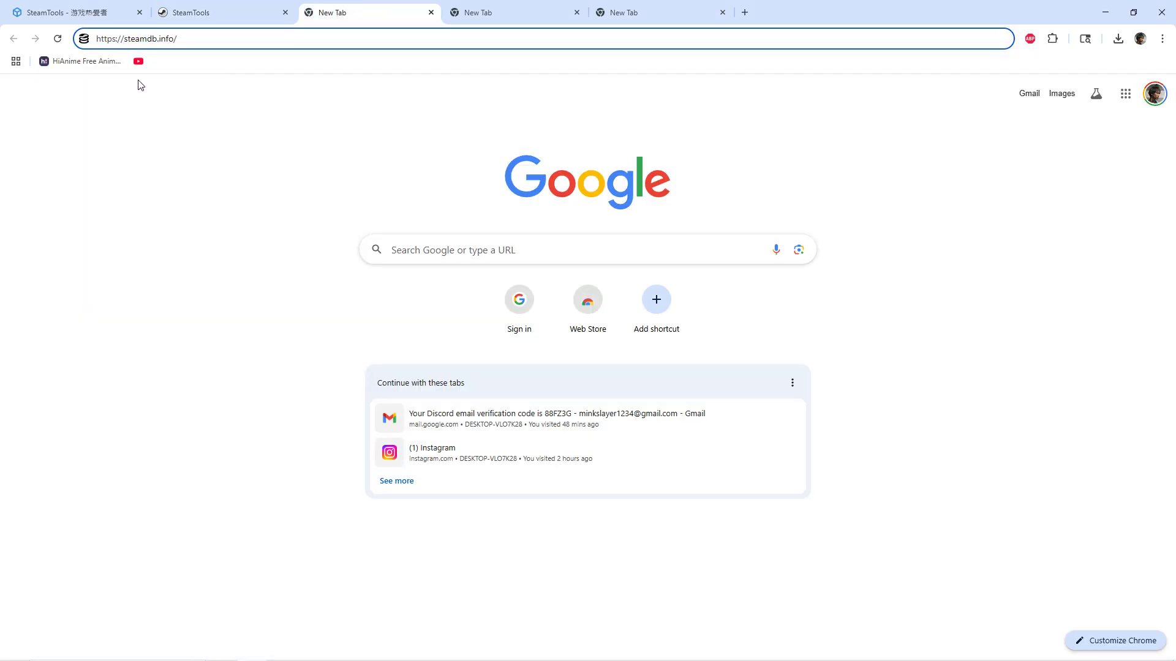
{"action": "left_click", "coordinate": [218, 12]}
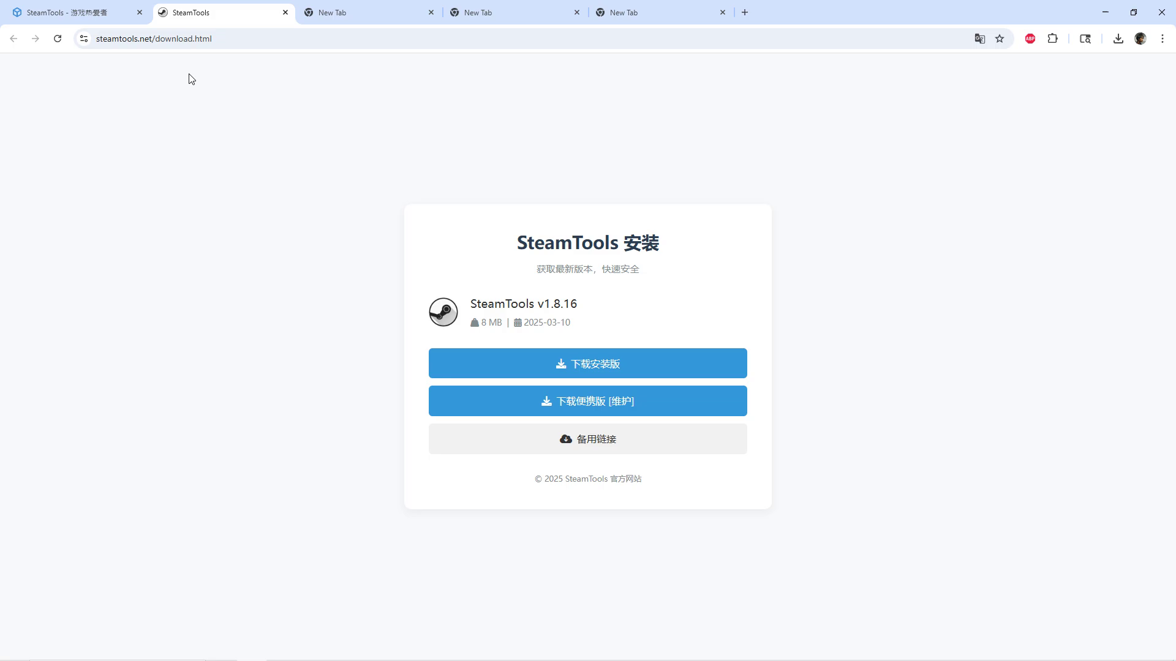
{"action": "left_click", "coordinate": [606, 365]}
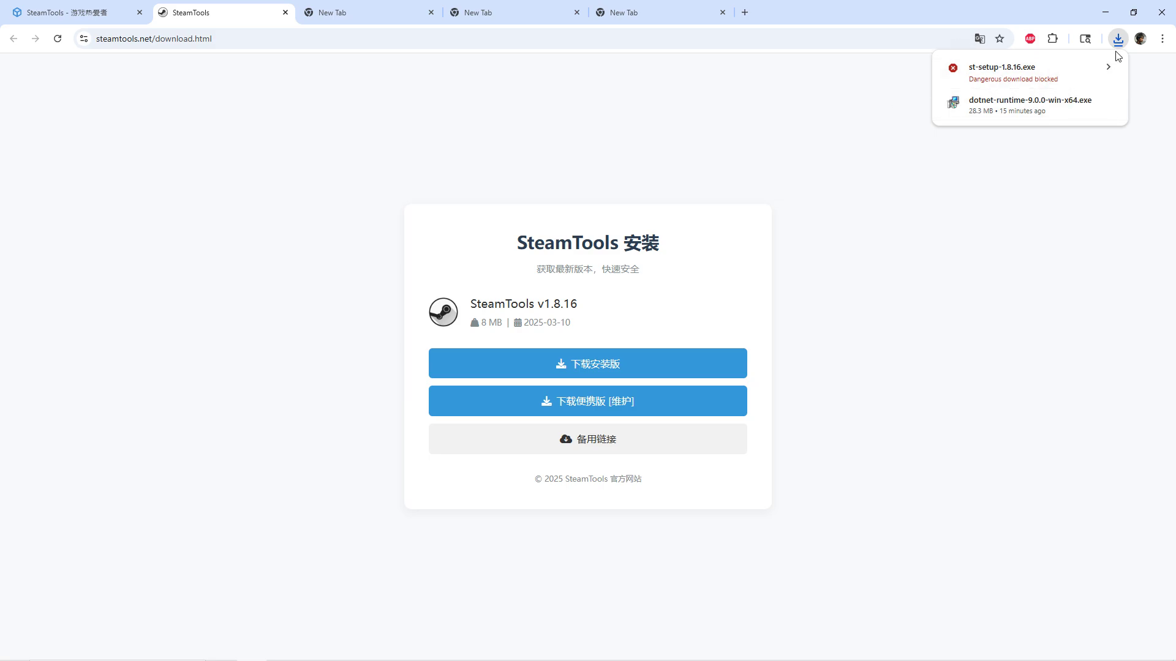
Keep the blocked st-setup-1.8.16.exe via Downloads > Download dangerous file, then minimize Chrome
{"action": "left_click", "coordinate": [1161, 39]}
{"action": "left_click", "coordinate": [1016, 216]}
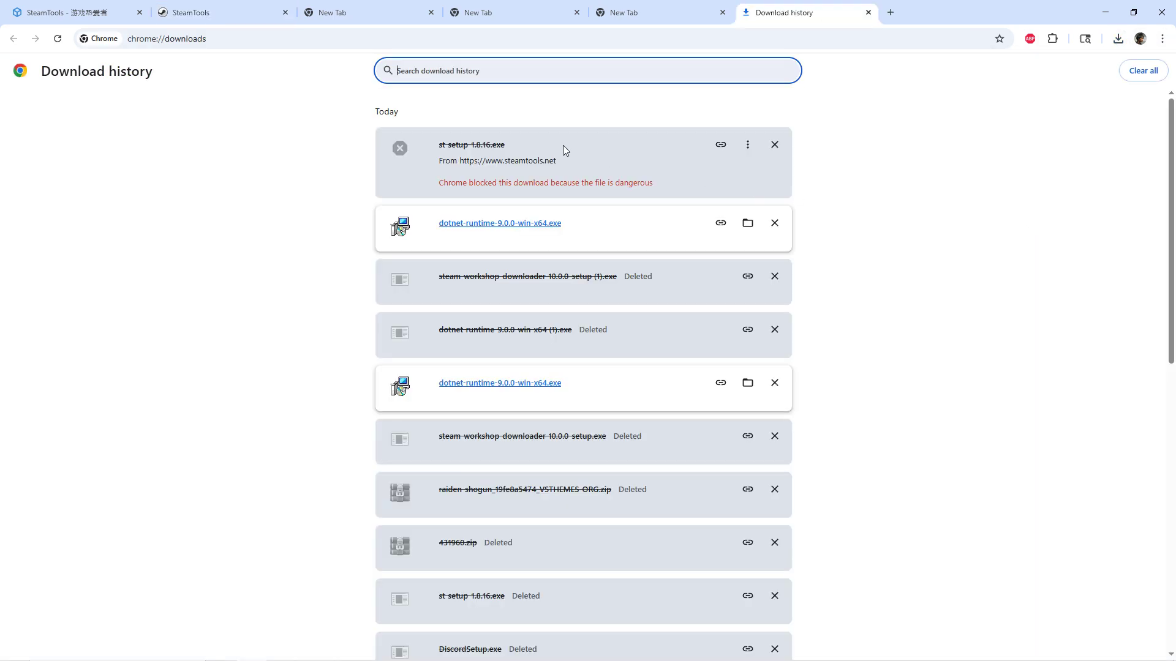
{"action": "left_click", "coordinate": [747, 147]}
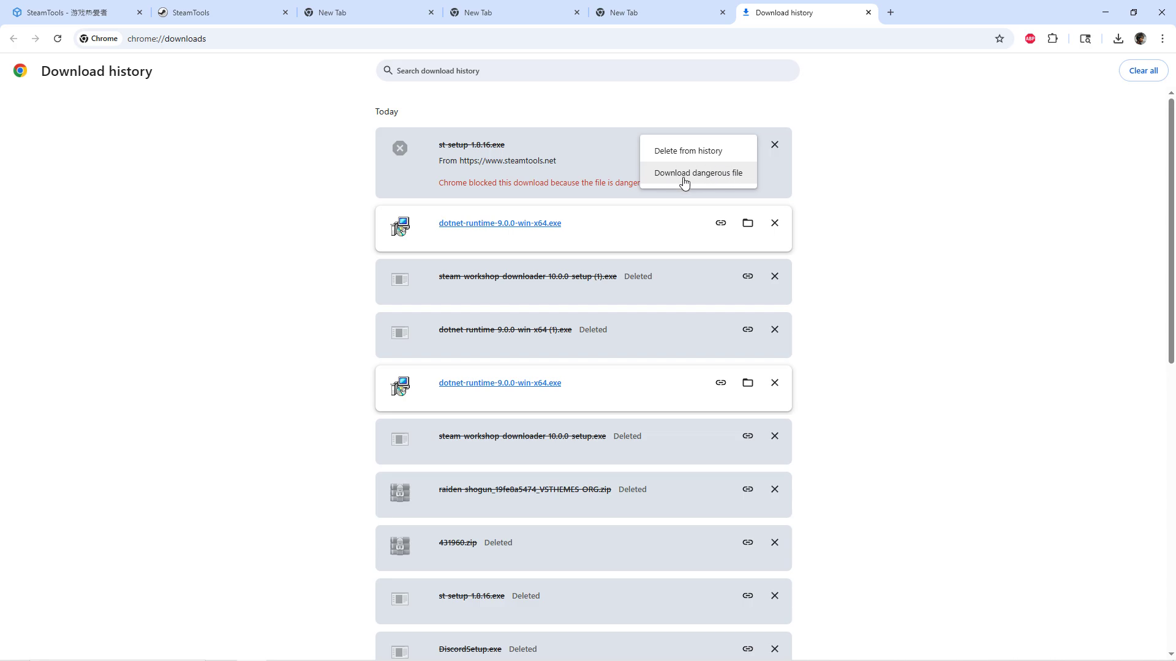
{"action": "left_click", "coordinate": [700, 174]}
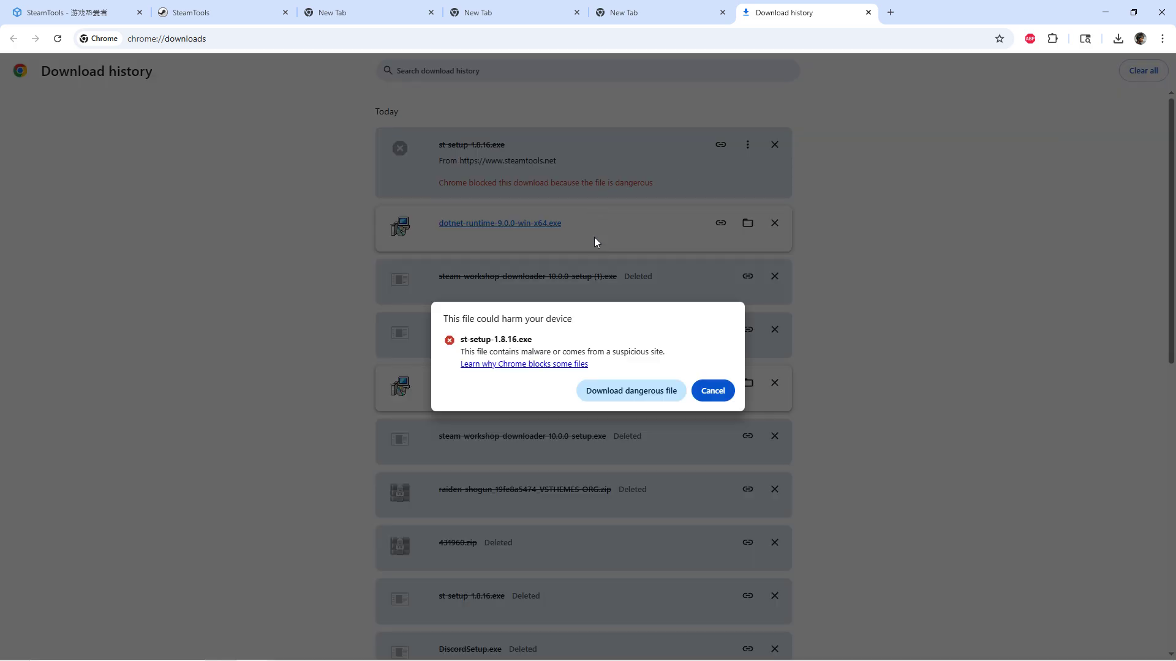
{"action": "left_click", "coordinate": [628, 390]}
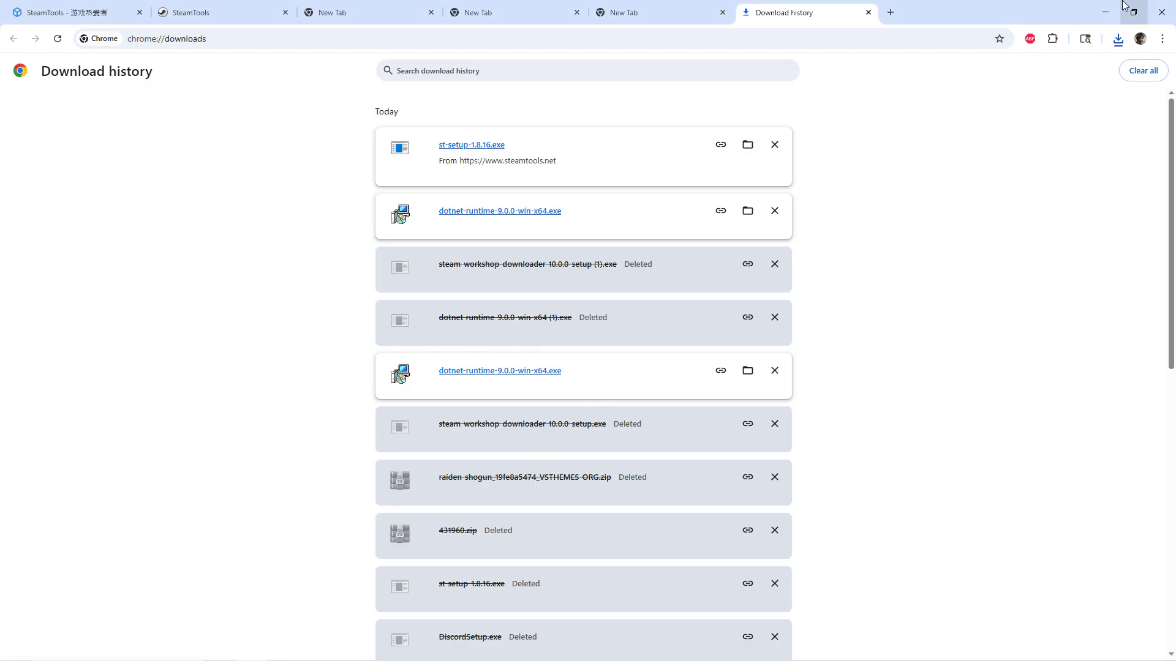
{"action": "left_click", "coordinate": [1106, 9]}
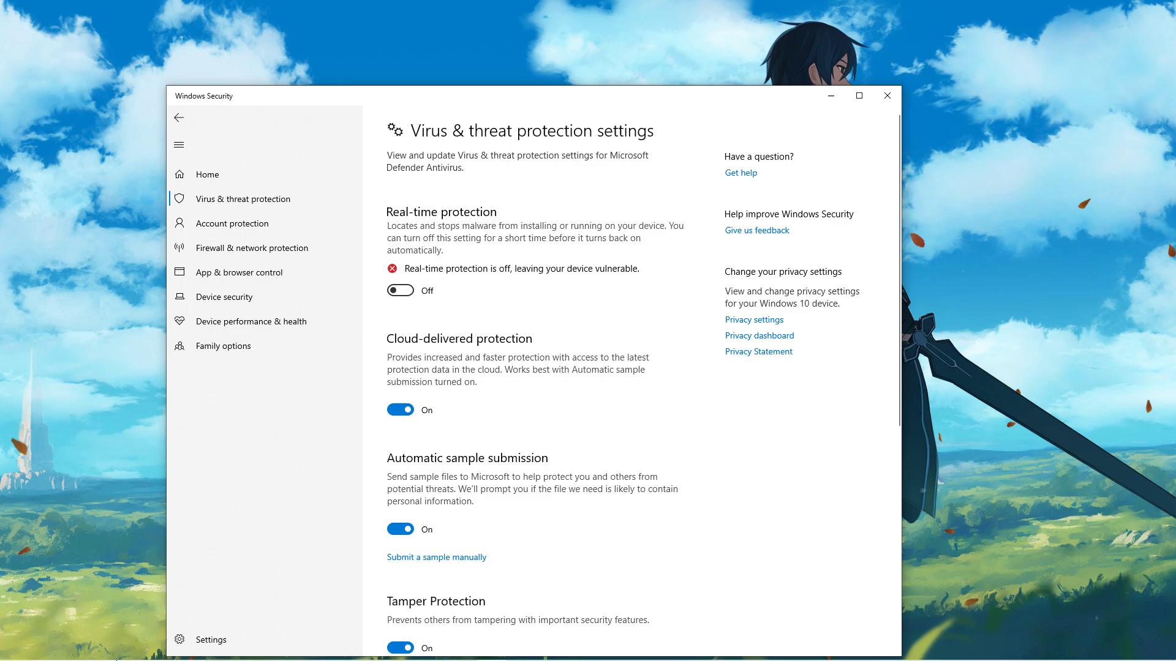
Open File Explorer's Downloads folder and select the st-setup-1.8.16 installer
{"action": "left_click", "coordinate": [92, 649]}
{"action": "type", "text": "s"}
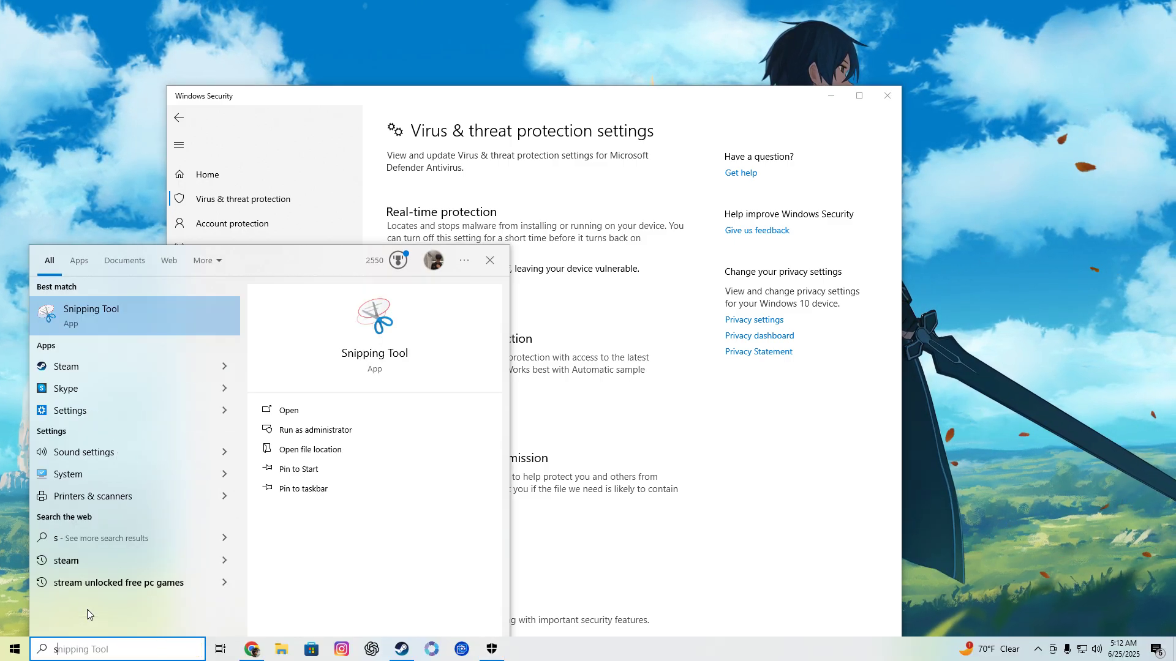
{"action": "type", "text": "t"}
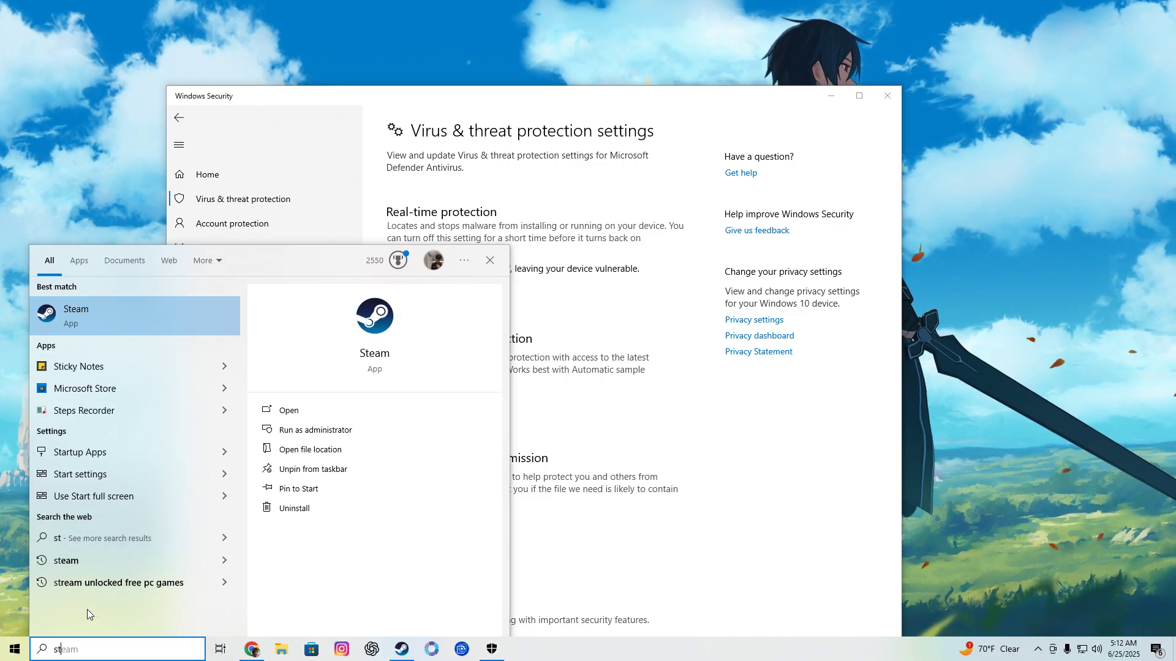
{"action": "key", "text": "BackSpace"}
{"action": "key", "text": "BackSpace"}
{"action": "left_click", "coordinate": [281, 649]}
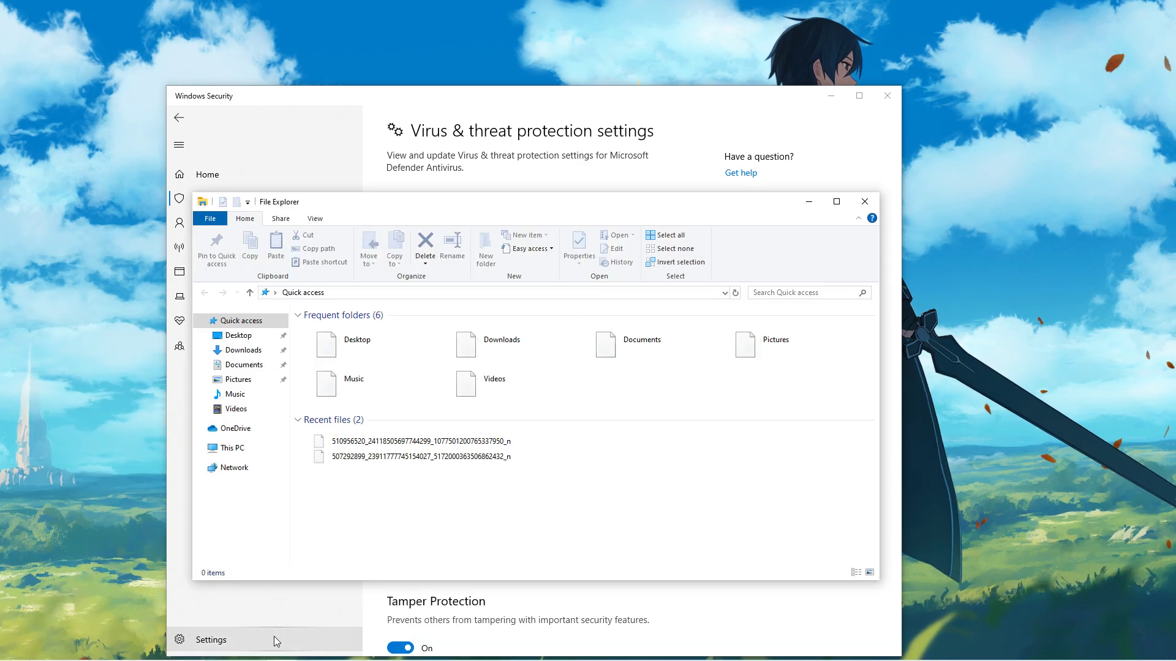
{"action": "left_click", "coordinate": [231, 350]}
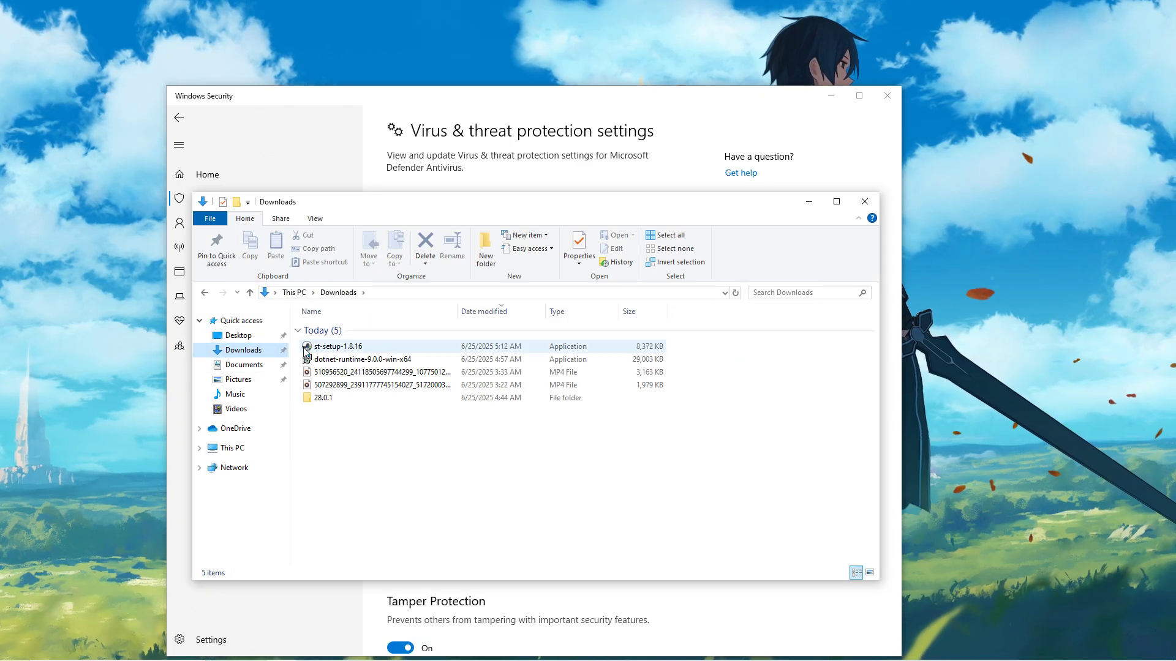
{"action": "left_click", "coordinate": [336, 347]}
Turn the desktop icons back on with View > Show desktop icons
{"action": "right_click", "coordinate": [136, 310]}
{"action": "mouse_move", "coordinate": [184, 312]}
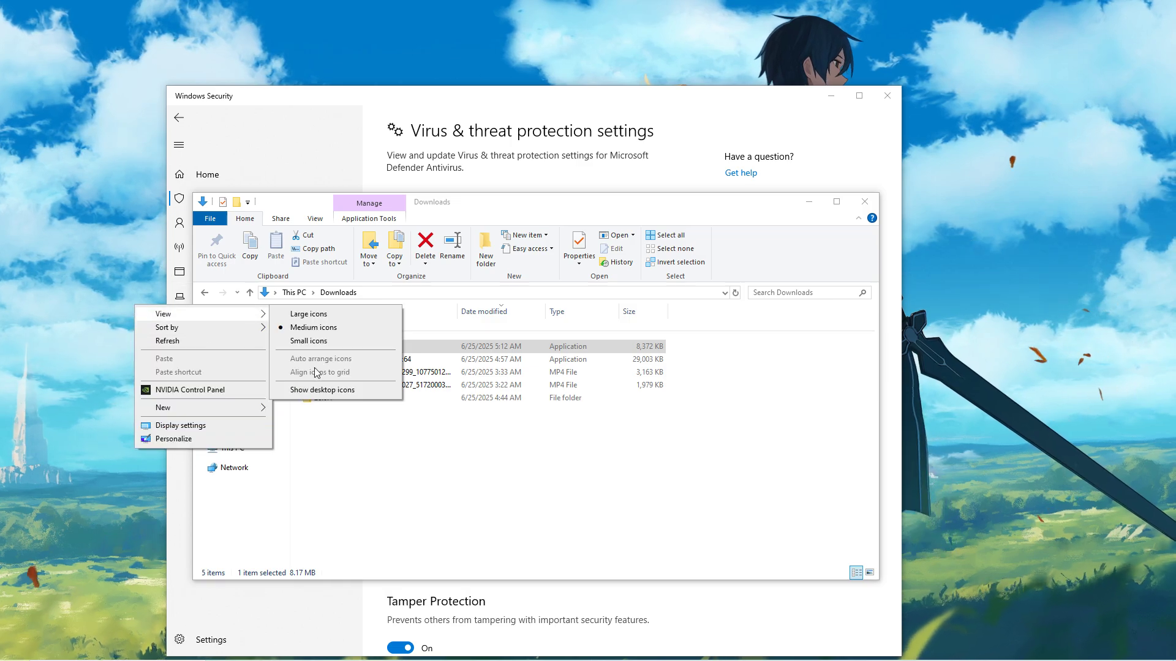
{"action": "left_click", "coordinate": [316, 392]}
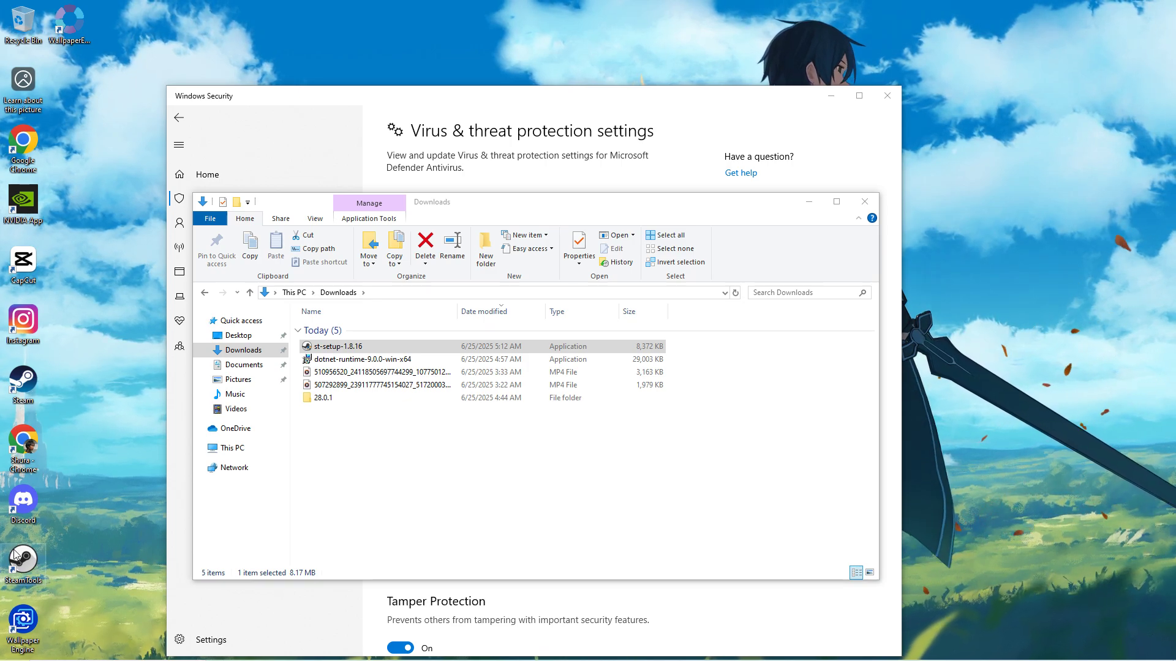
Launch SteamTools from its desktop shortcut, drag its launcher toward centre, and focus Windows Security
{"action": "double_click", "coordinate": [33, 561]}
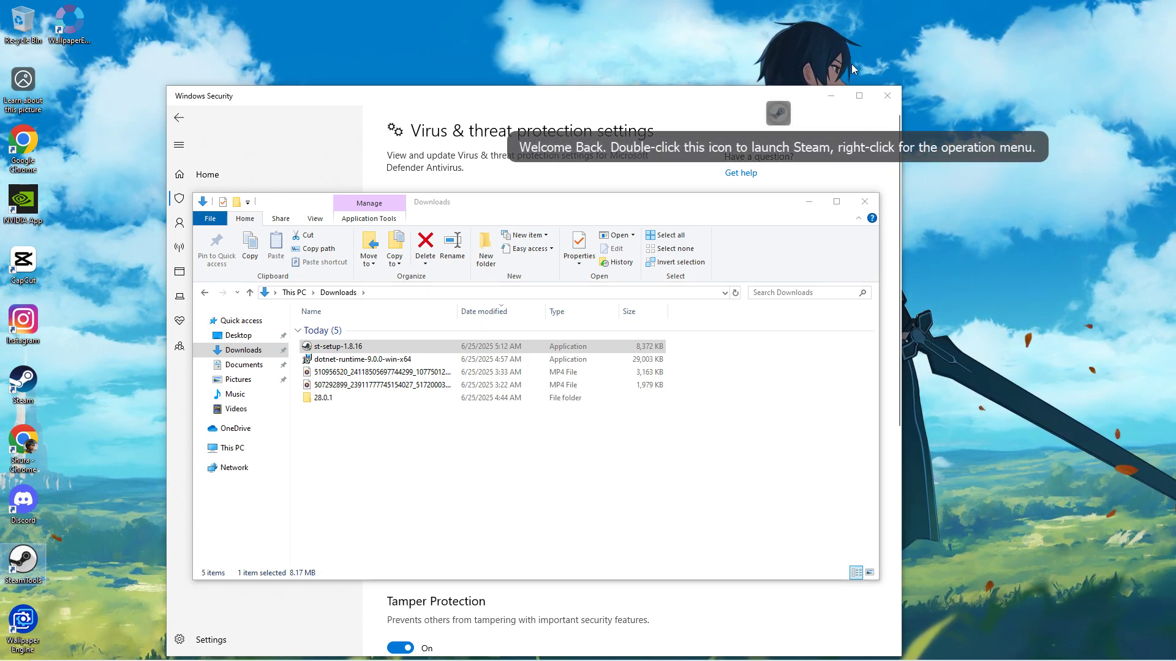
{"action": "left_click_drag", "start_coordinate": [782, 121], "coordinate": [517, 142]}
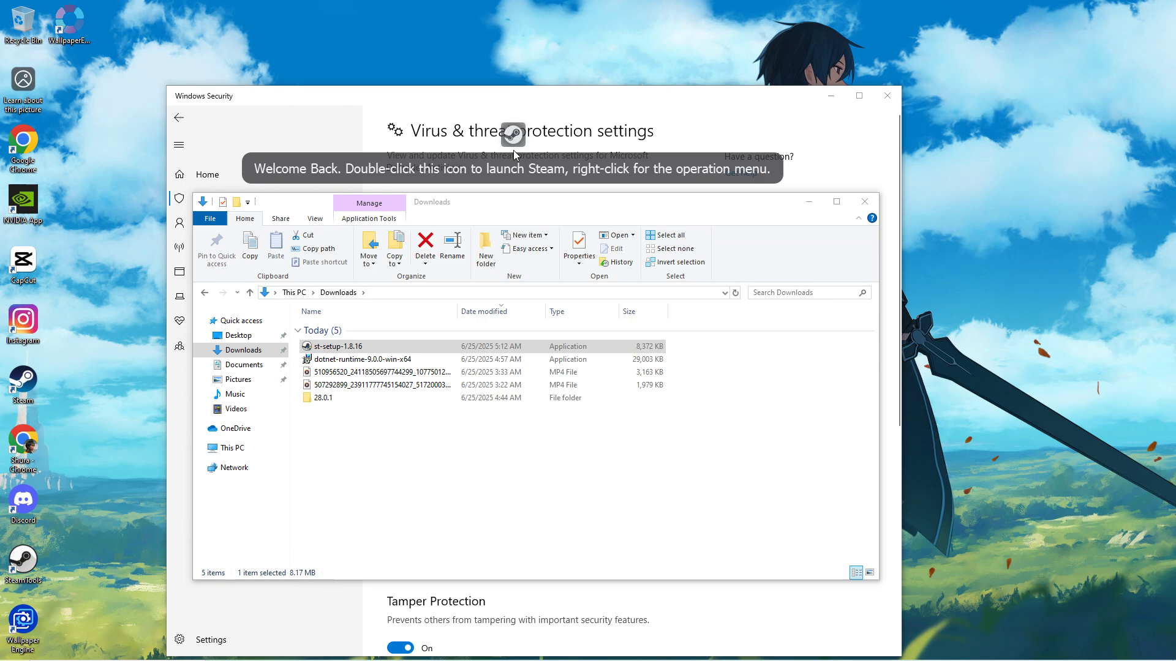
{"action": "left_click", "coordinate": [861, 130]}
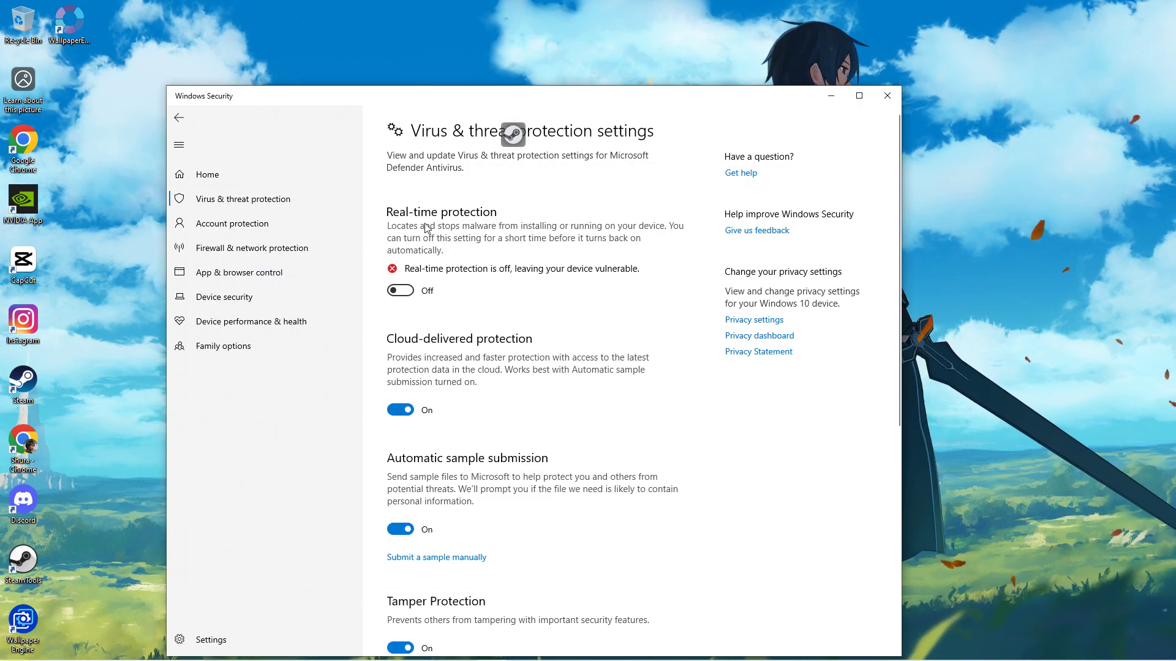
Move the SteamTools launcher left, open then hide Steam, and return to Chrome's download history
{"action": "left_click_drag", "start_coordinate": [513, 133], "coordinate": [409, 131]}
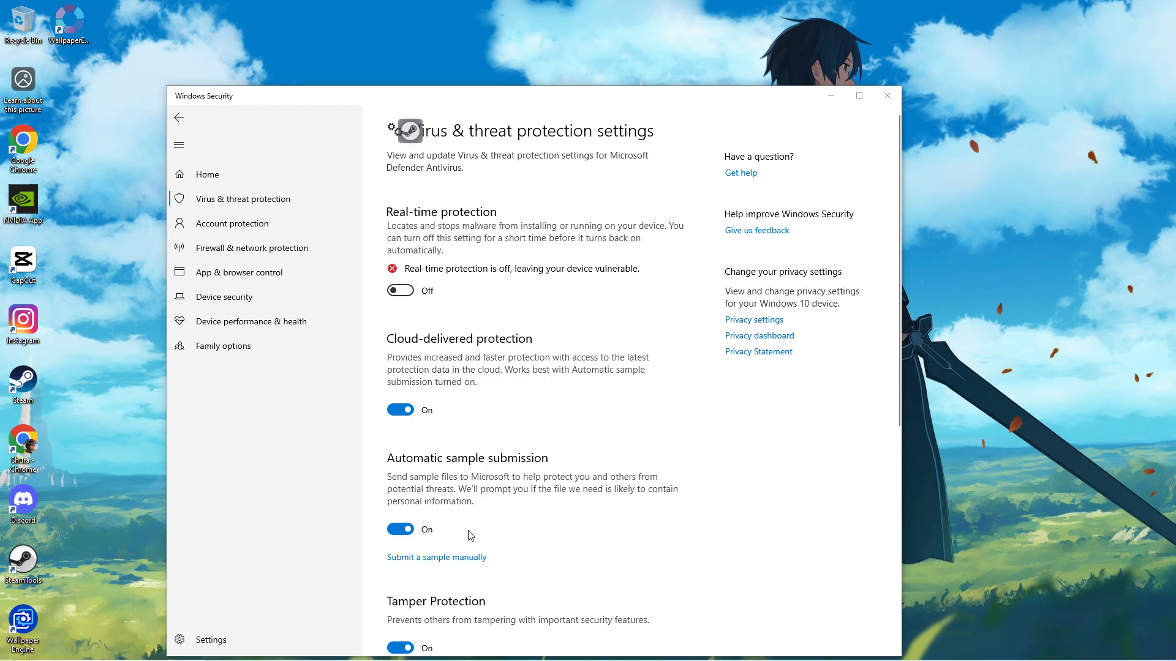
{"action": "right_click", "coordinate": [418, 144]}
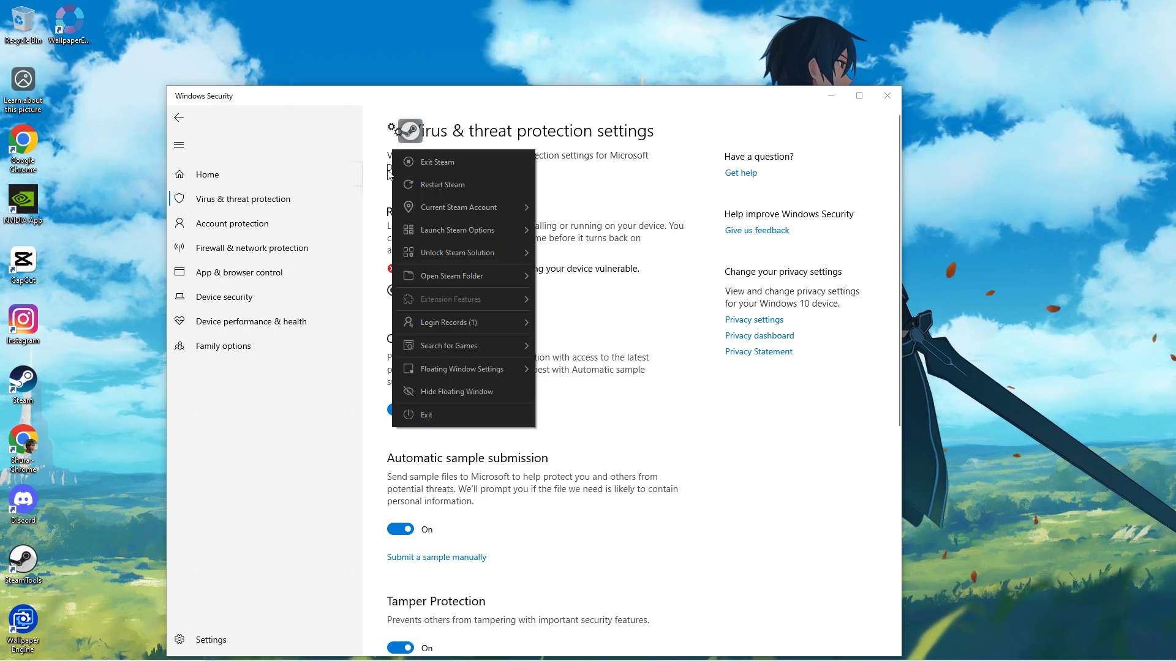
{"action": "left_click", "coordinate": [534, 282]}
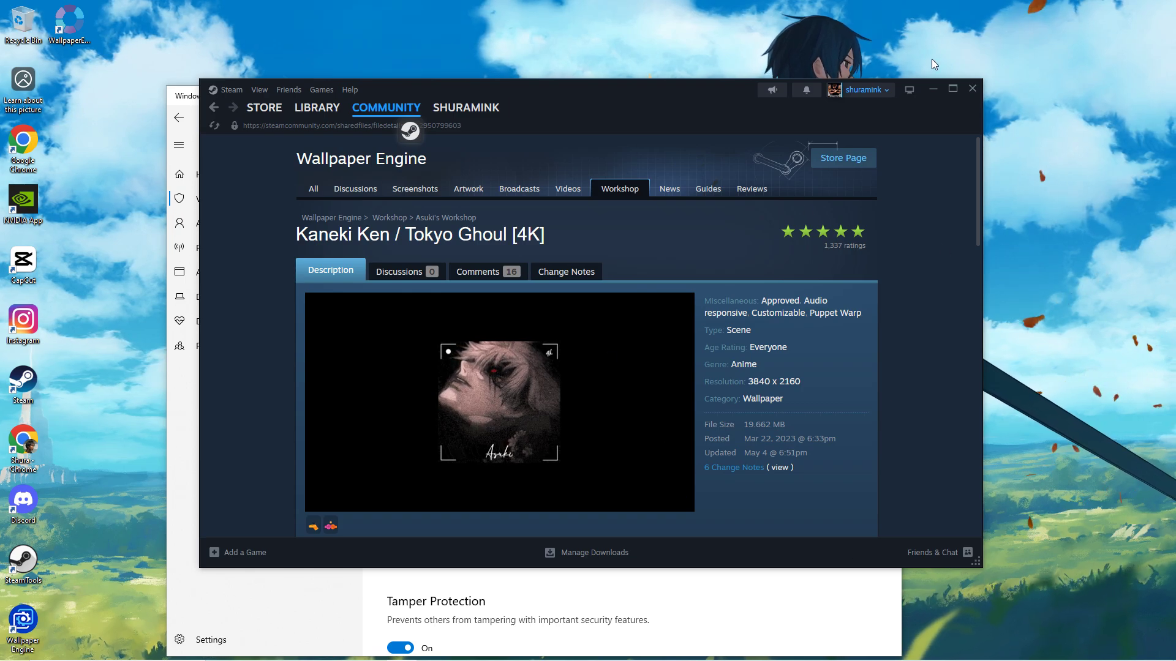
{"action": "left_click", "coordinate": [932, 89]}
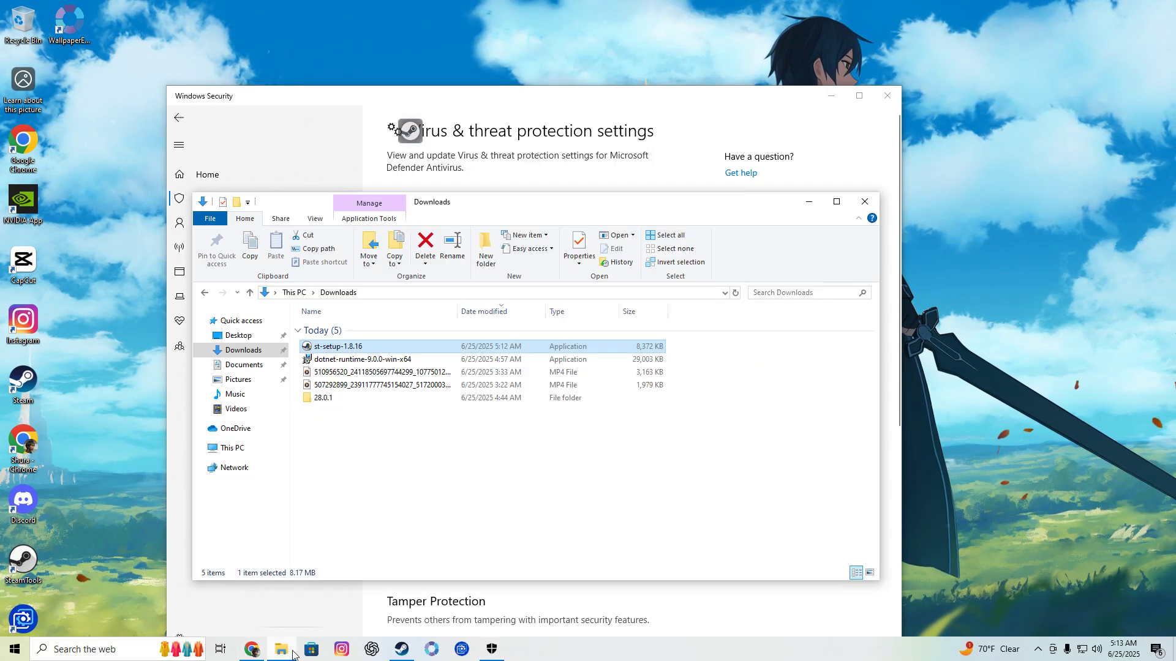
{"action": "left_click", "coordinate": [281, 649]}
{"action": "left_click", "coordinate": [260, 646]}
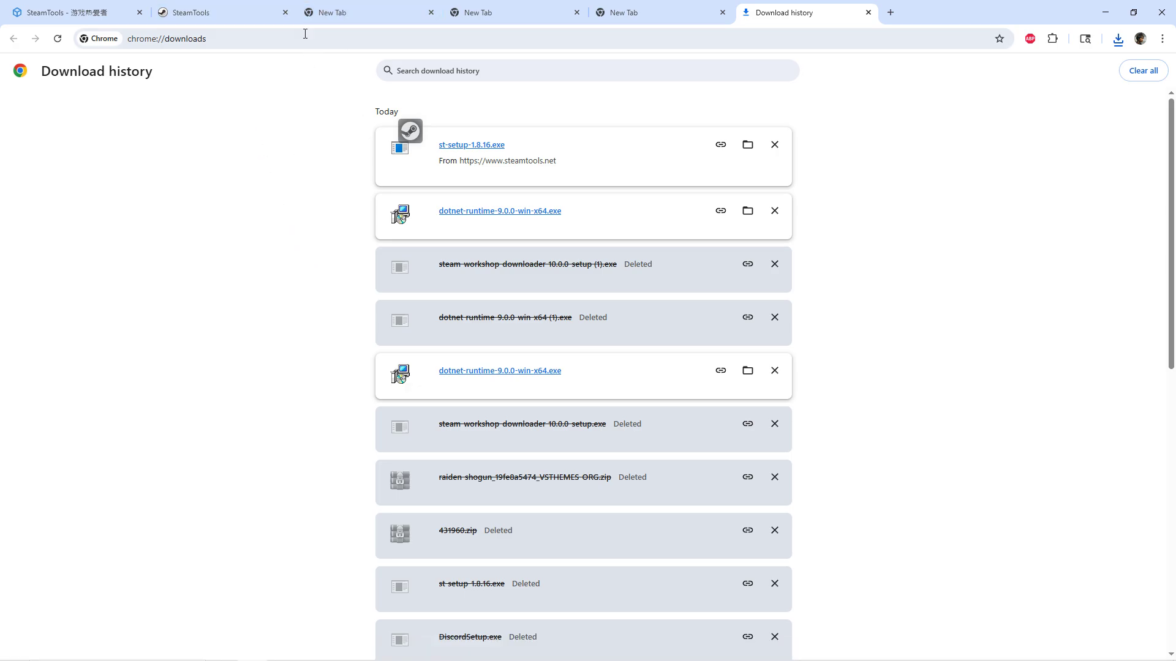
Load the steamdb.info website in a new Chrome tab
{"action": "left_click", "coordinate": [356, 7]}
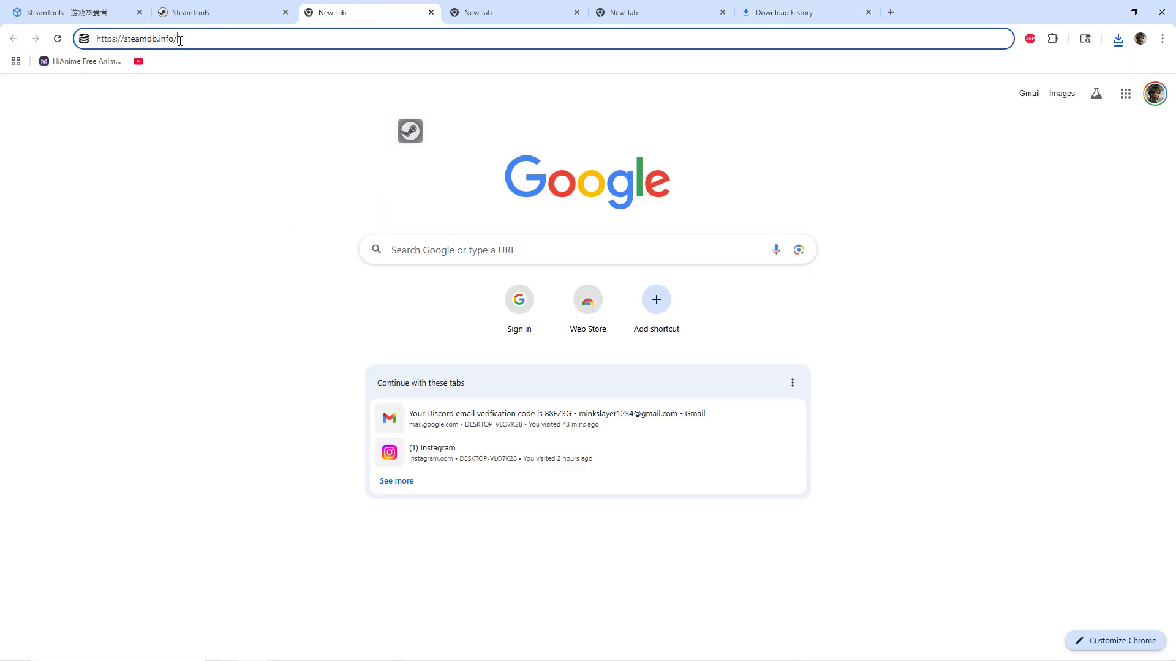
{"action": "key", "text": "Return"}
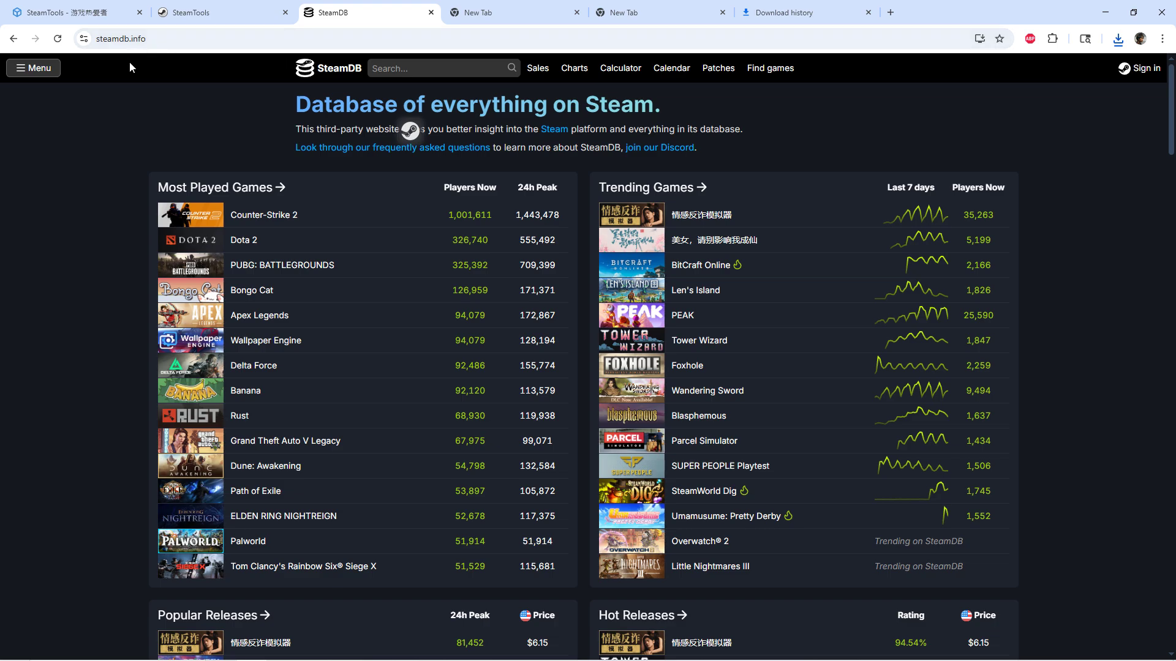
{"action": "left_click", "coordinate": [177, 39]}
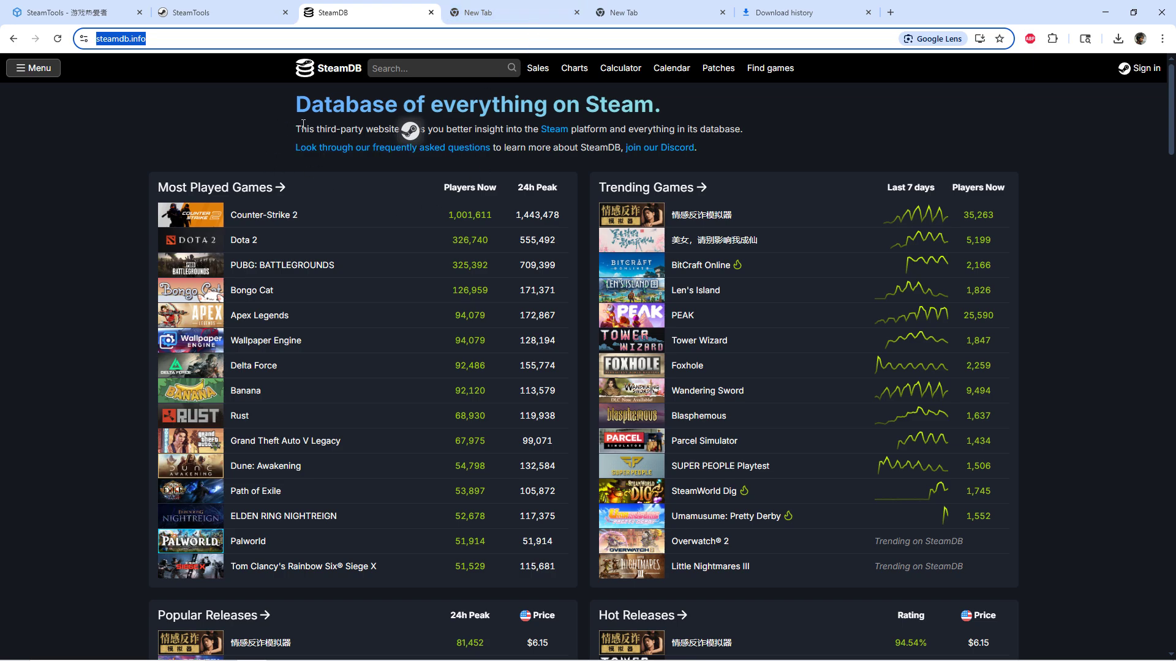
Search SteamDB for 'wall', open Wallpaper Engine, and copy its App ID 431960
{"action": "left_click", "coordinate": [403, 72]}
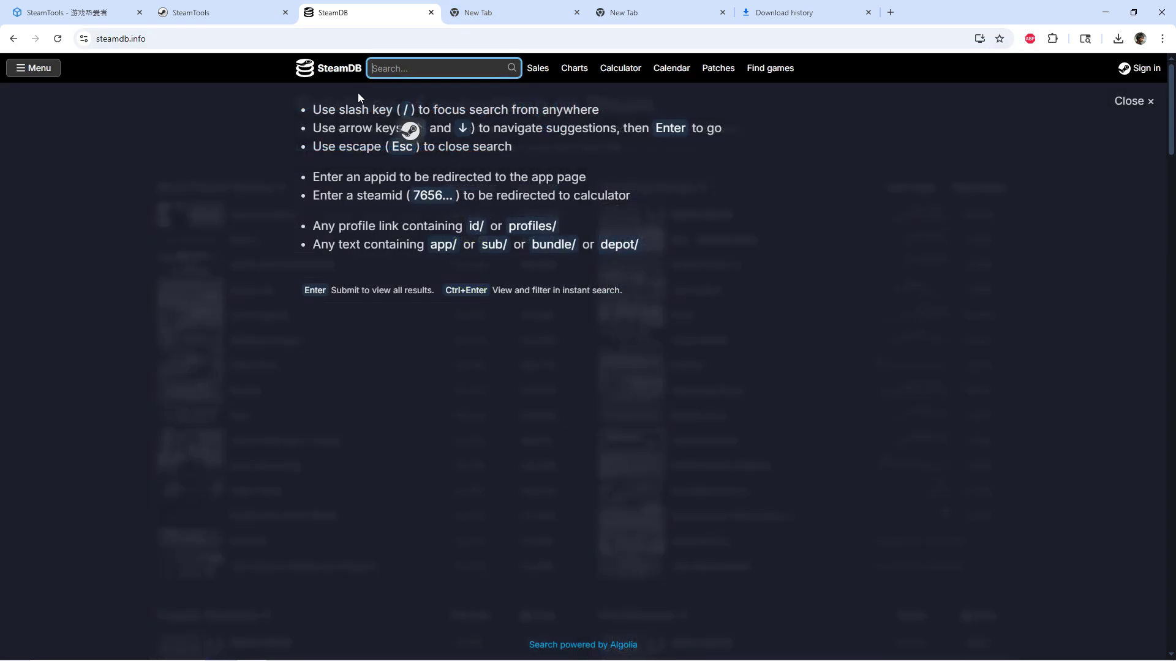
{"action": "type", "text": "wall"}
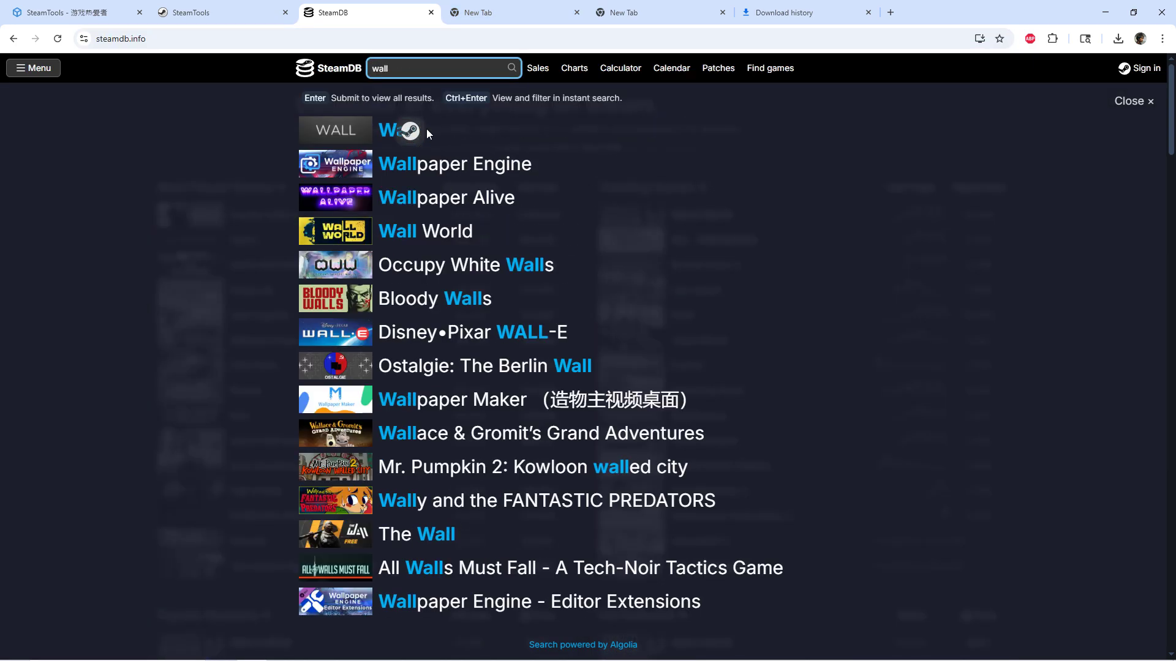
{"action": "left_click", "coordinate": [441, 162]}
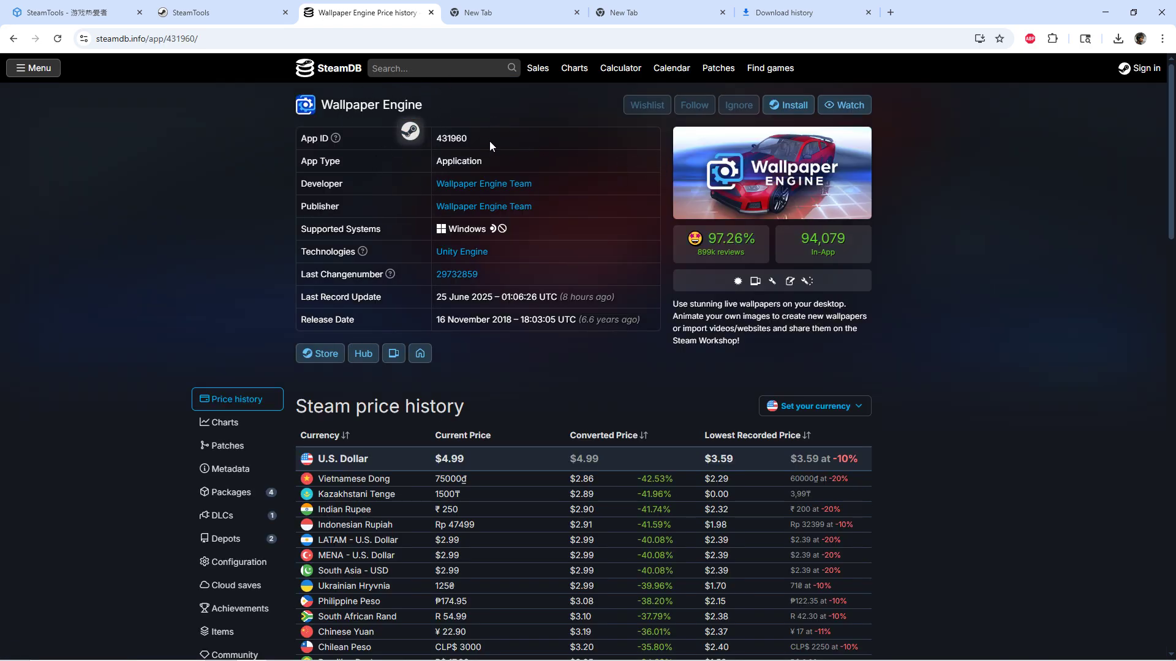
{"action": "right_click", "coordinate": [462, 137]}
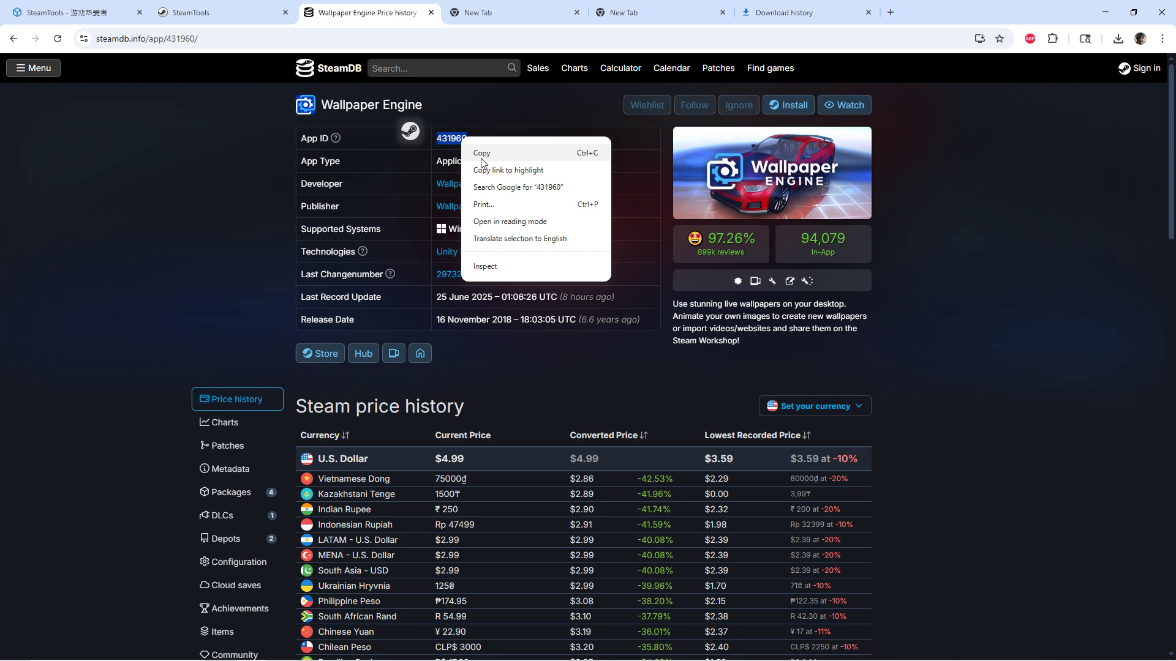
{"action": "left_click", "coordinate": [456, 151]}
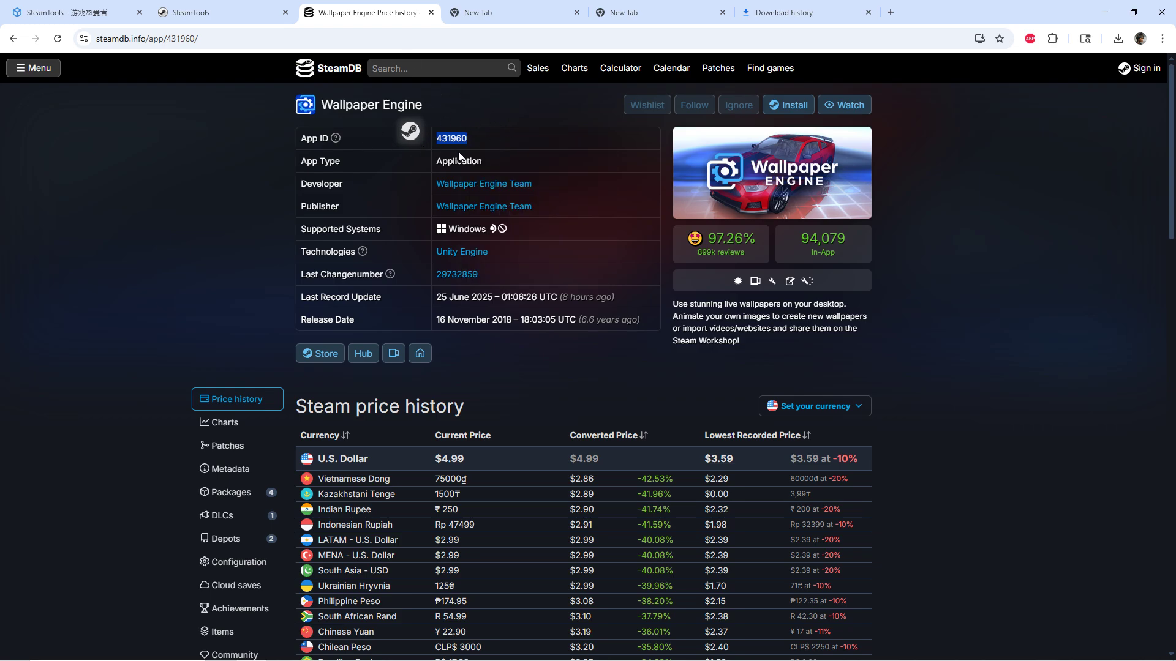
{"action": "left_click", "coordinate": [478, 13]}
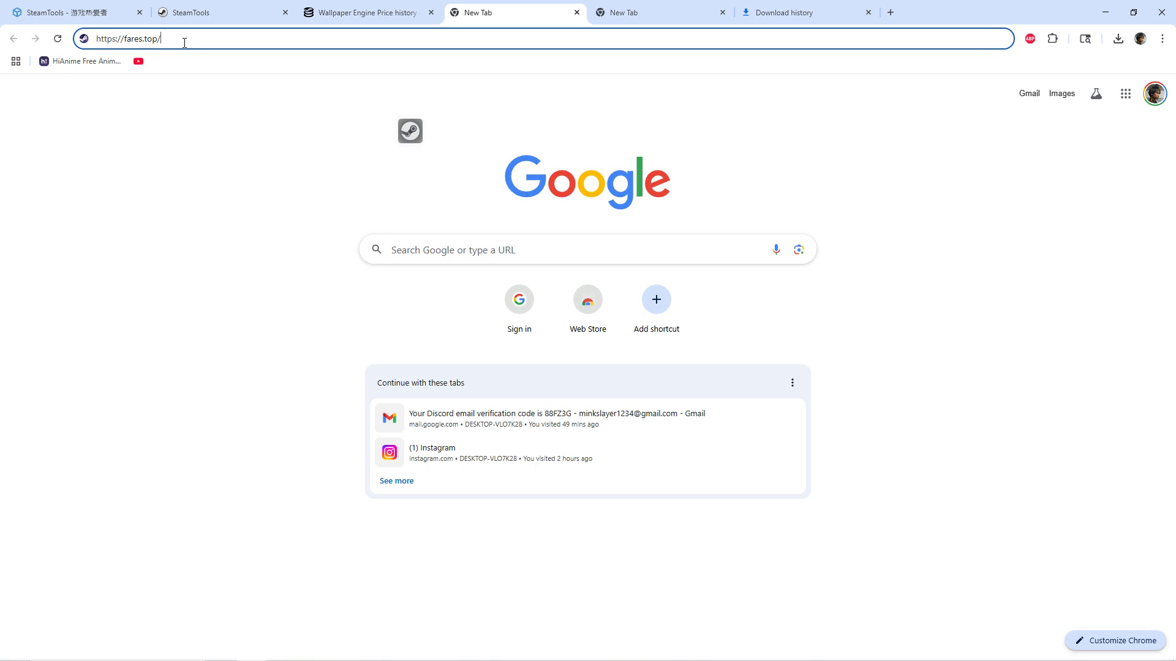
Load fares.top, dismiss the disclaimer, and paste App ID 431960 into the game search
{"action": "key", "text": "Return"}
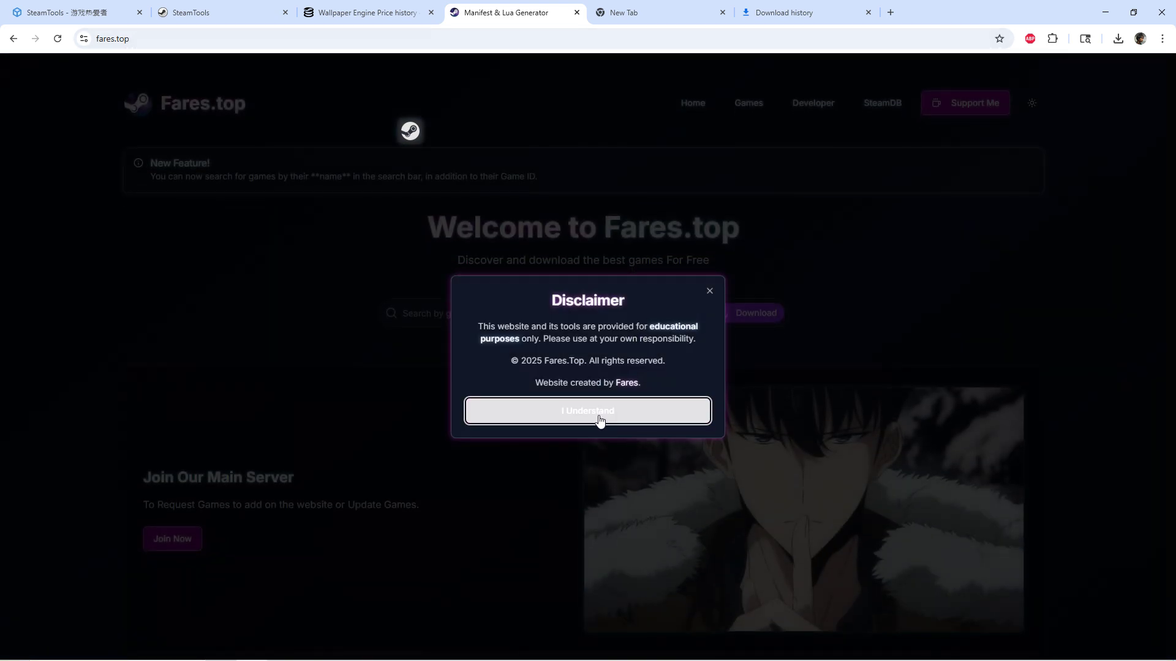
{"action": "left_click", "coordinate": [599, 421]}
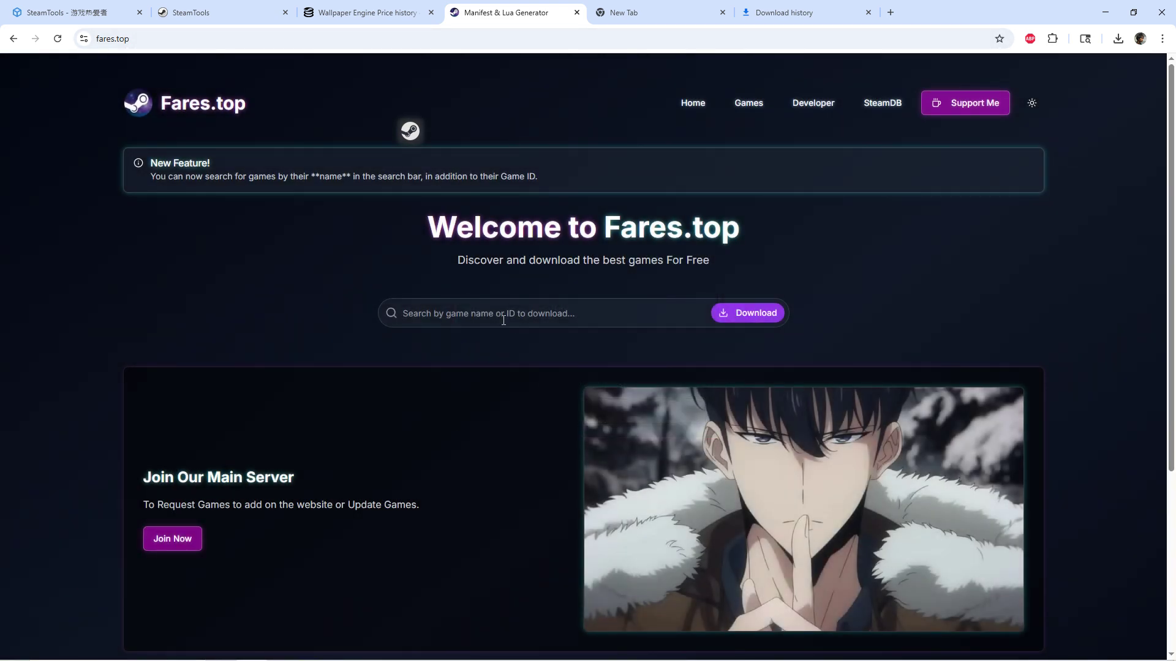
{"action": "left_click", "coordinate": [436, 310]}
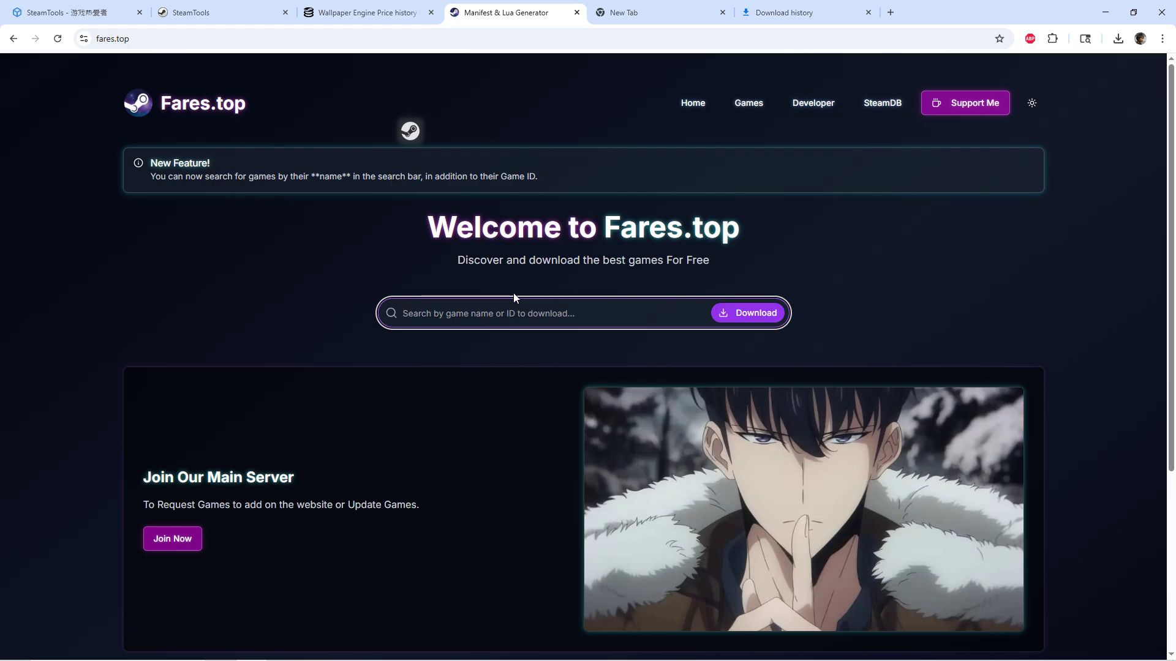
{"action": "right_click", "coordinate": [507, 313]}
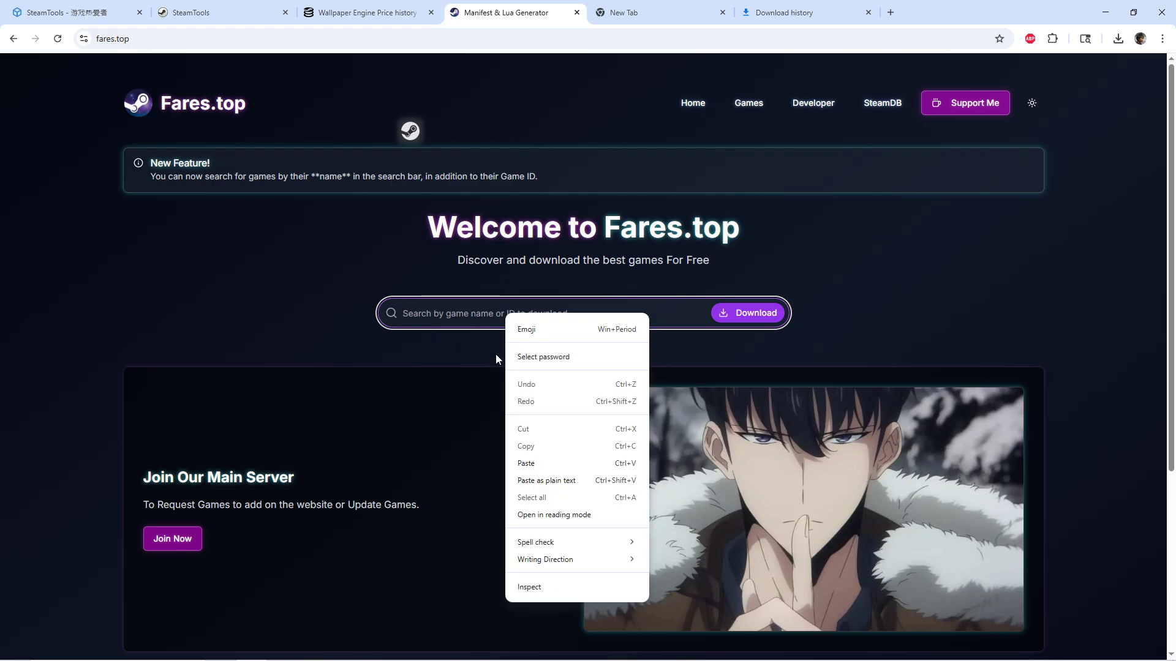
{"action": "left_click", "coordinate": [525, 463]}
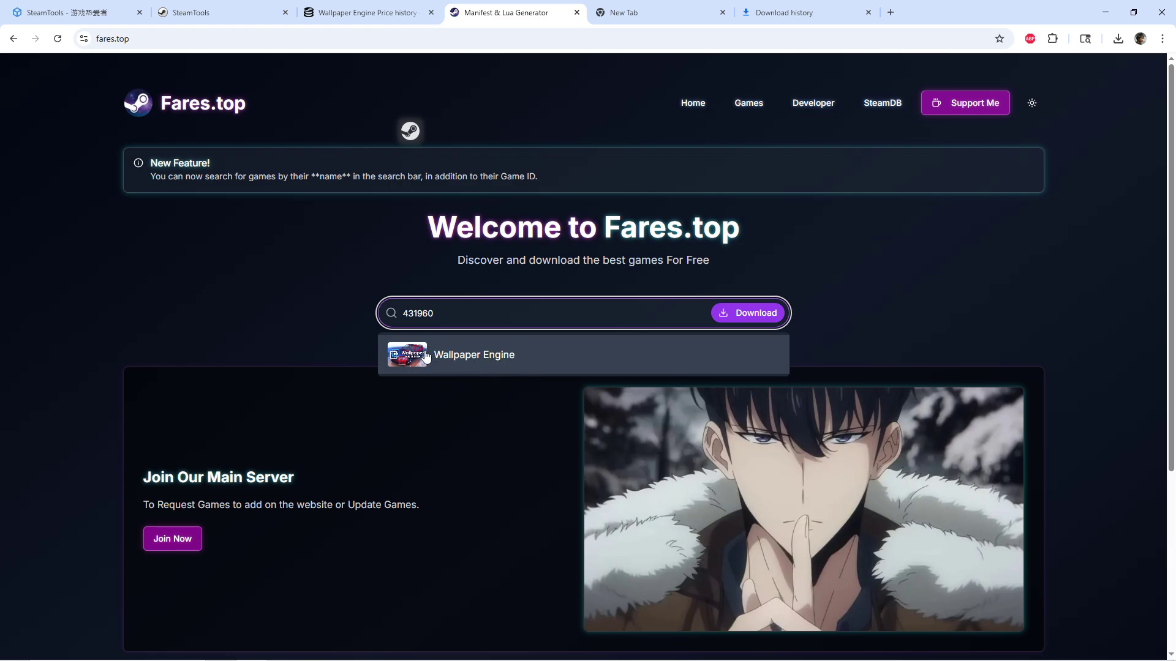
Download 431960.zip through the ouo.press human check and open it in WinRAR
{"action": "left_click", "coordinate": [758, 315]}
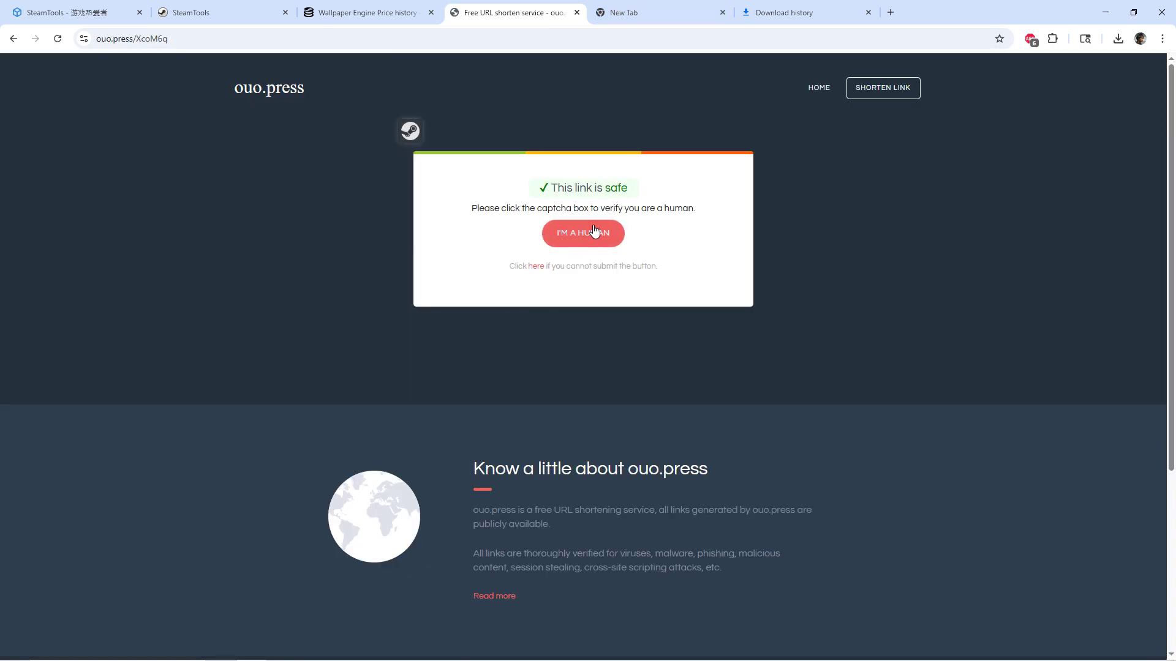
{"action": "left_click", "coordinate": [594, 231]}
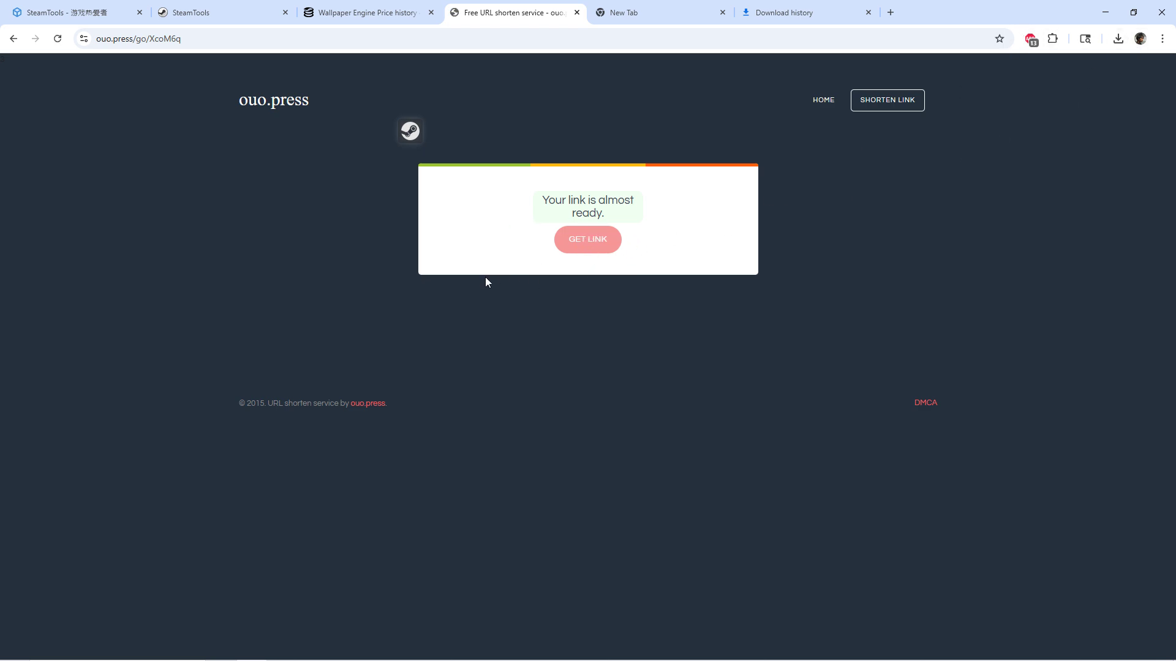
{"action": "left_click", "coordinate": [585, 240]}
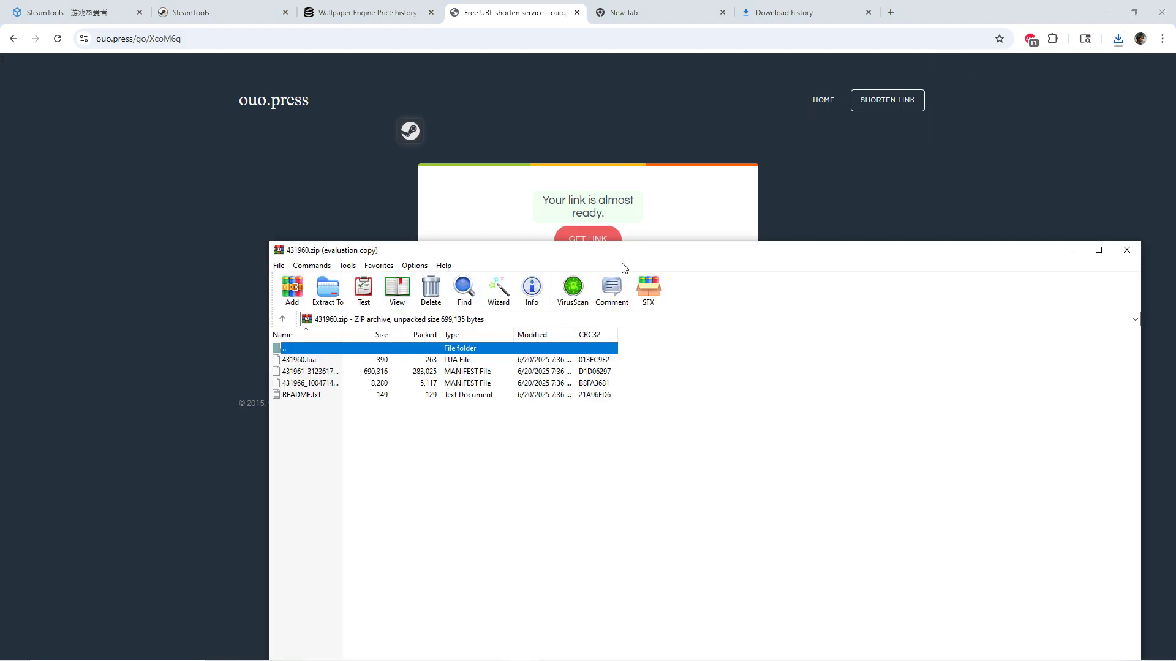
Drop all four 431960.zip files onto the SteamTools icon, then open its menu to restart Steam
{"action": "left_click_drag", "start_coordinate": [323, 430], "coordinate": [330, 364]}
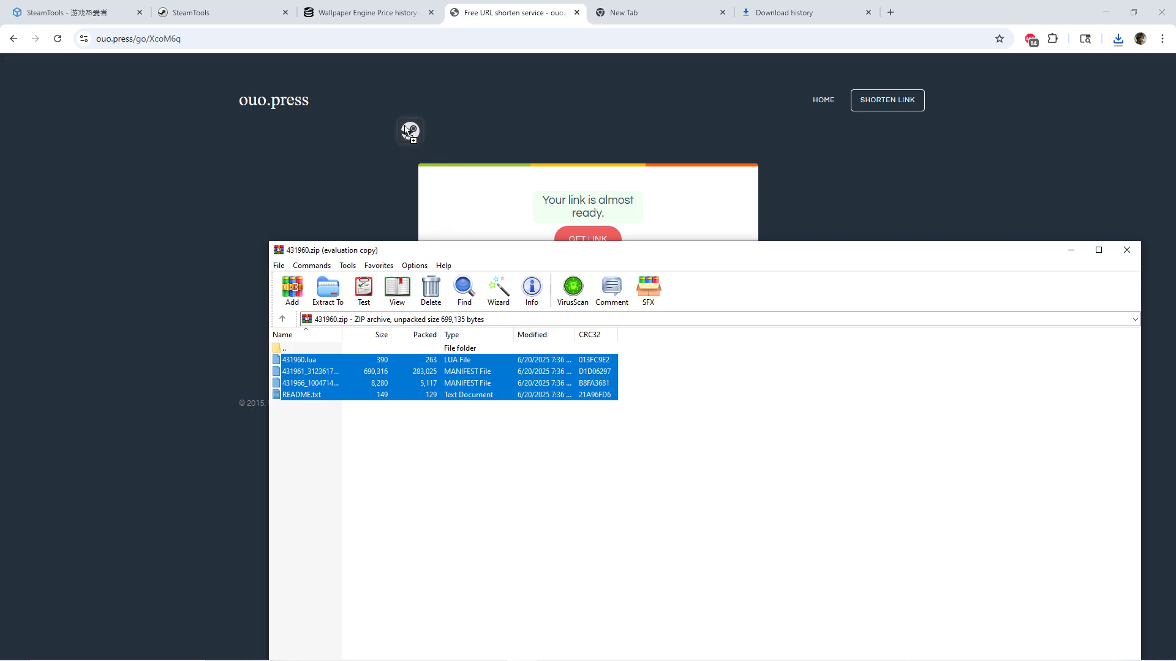
{"action": "left_click_drag", "start_coordinate": [406, 131], "coordinate": [408, 131]}
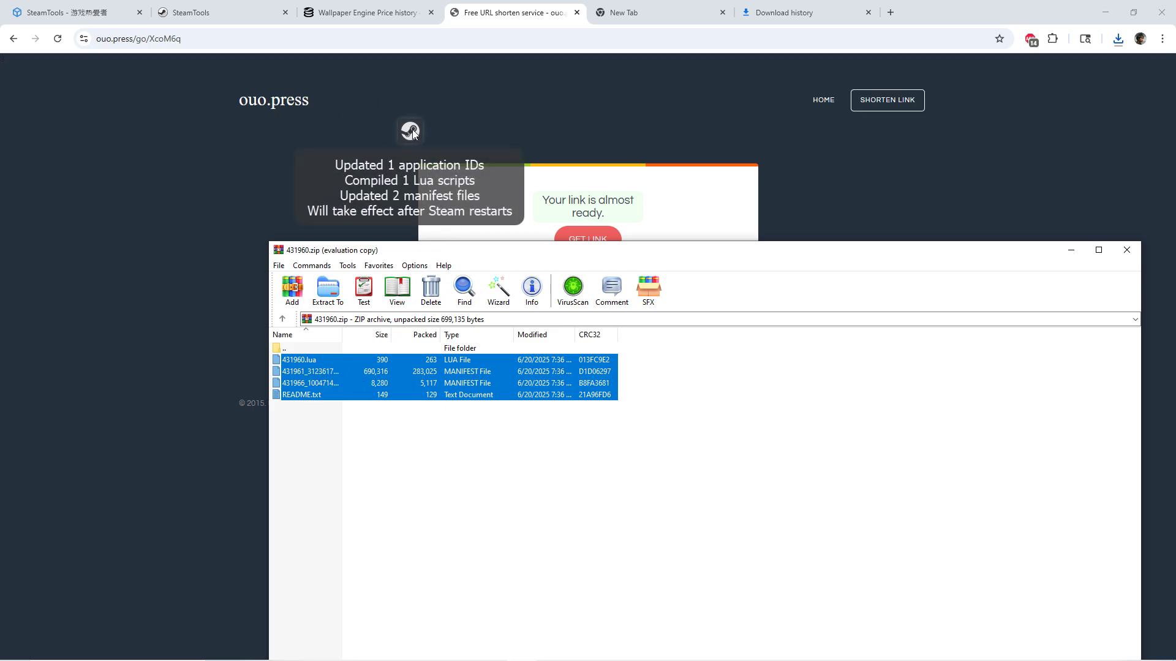
{"action": "right_click", "coordinate": [412, 130]}
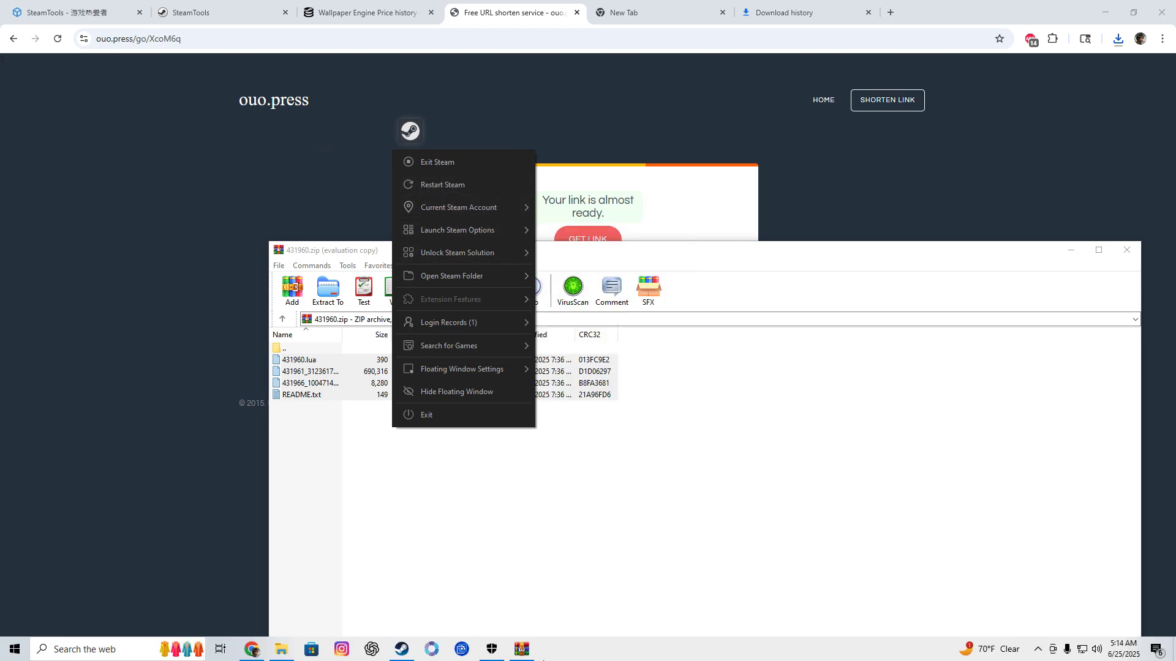
Search the Steam library for 'wa' to confirm Wallpaper Engine is listed
{"action": "left_click", "coordinate": [444, 648]}
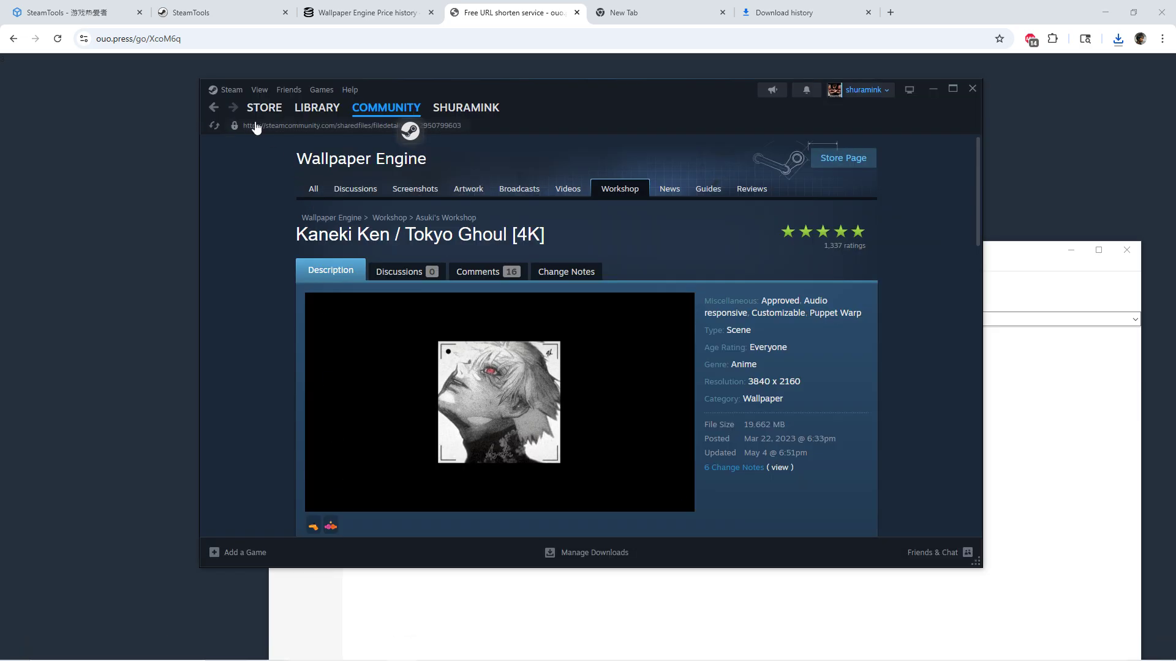
{"action": "left_click", "coordinate": [309, 110]}
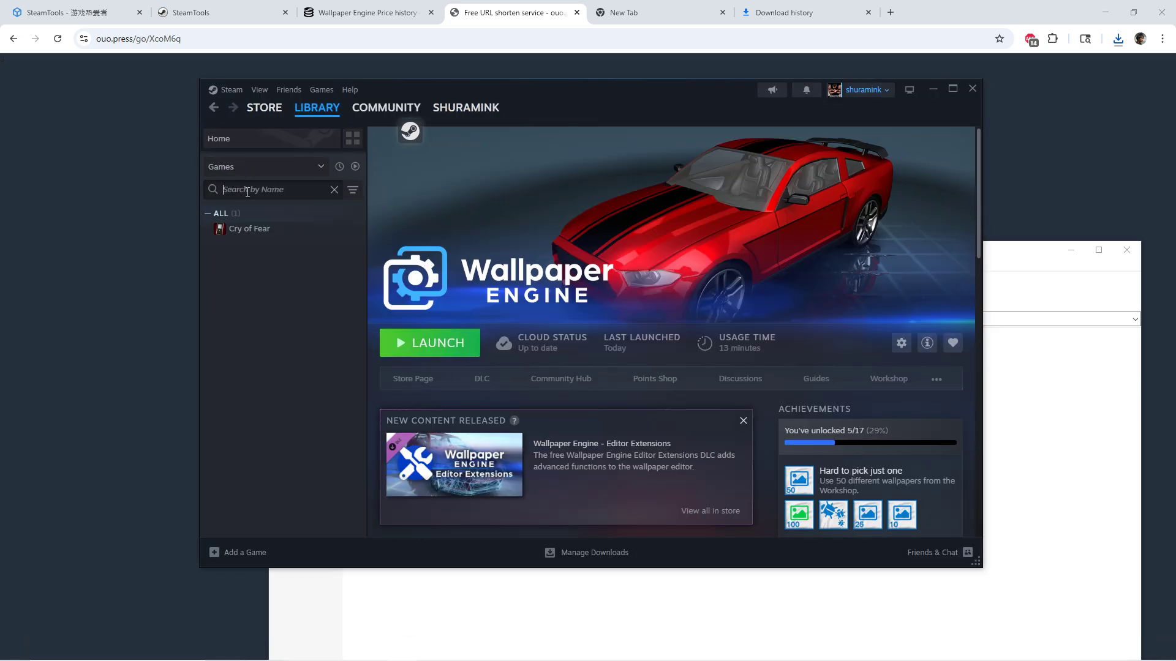
{"action": "left_click", "coordinate": [247, 192]}
{"action": "type", "text": "wa"}
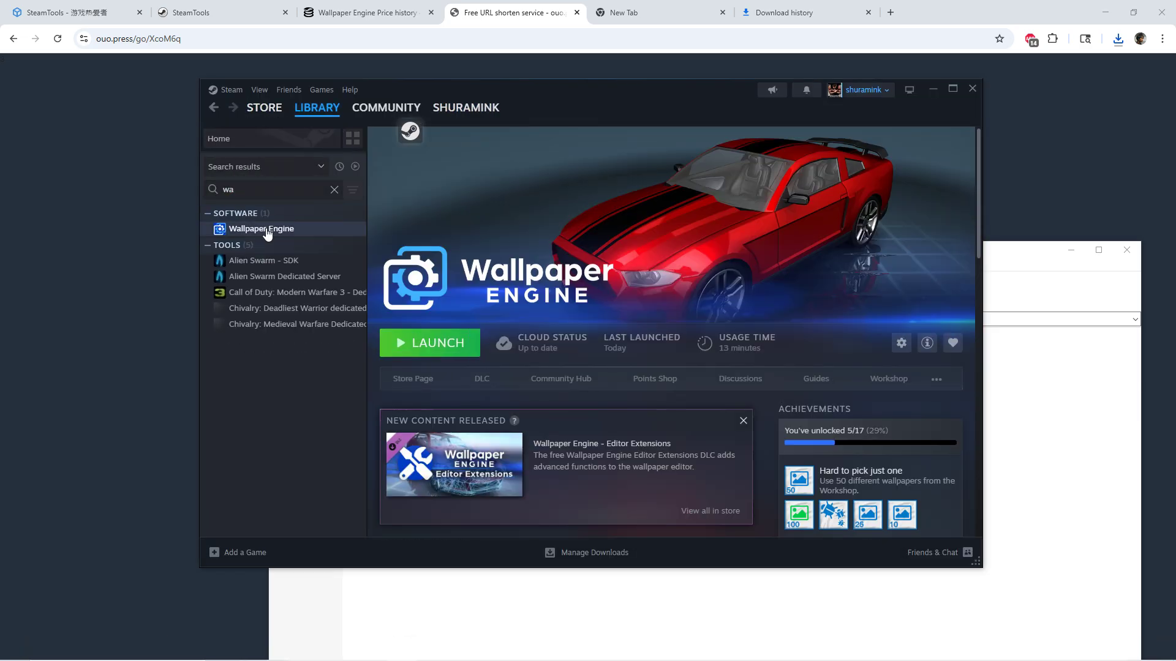
Go back to Chrome's SteamDB tab for Wallpaper Engine (app 431960) and begin a new search
{"action": "left_click", "coordinate": [123, 273]}
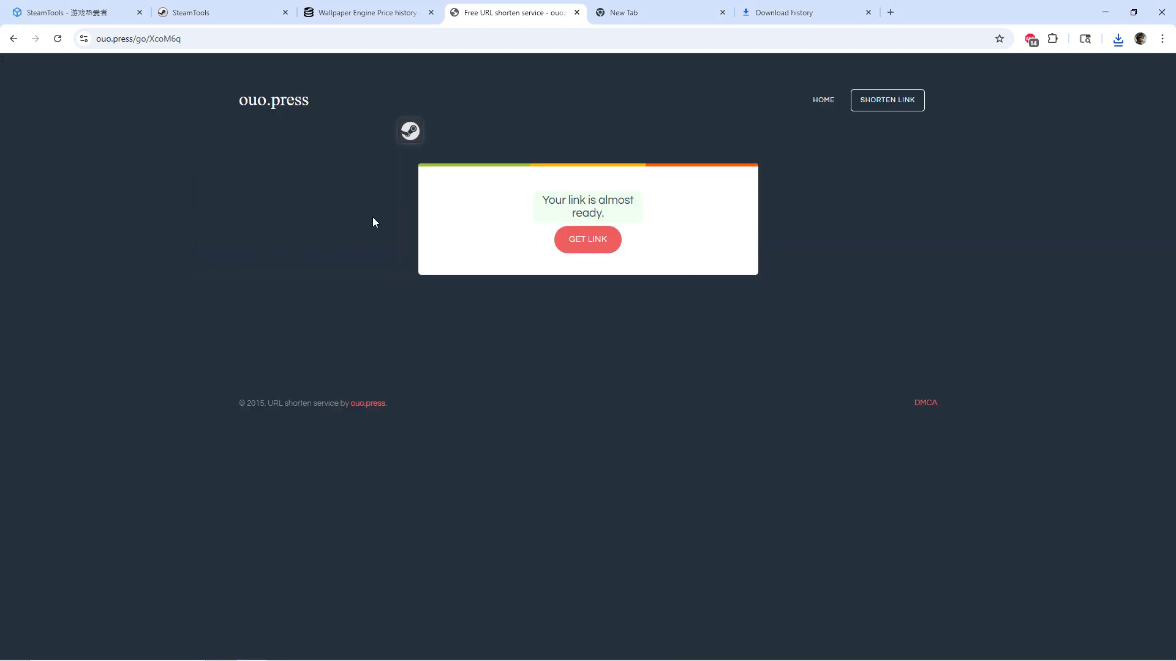
{"action": "left_click", "coordinate": [379, 12]}
{"action": "left_click", "coordinate": [412, 66]}
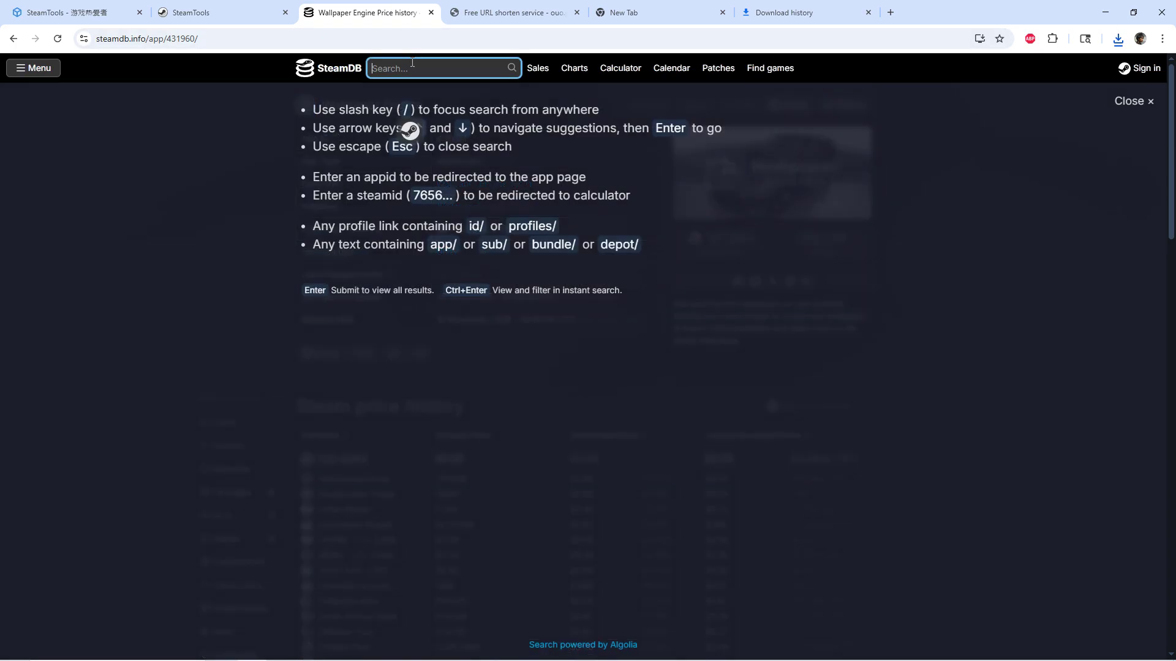